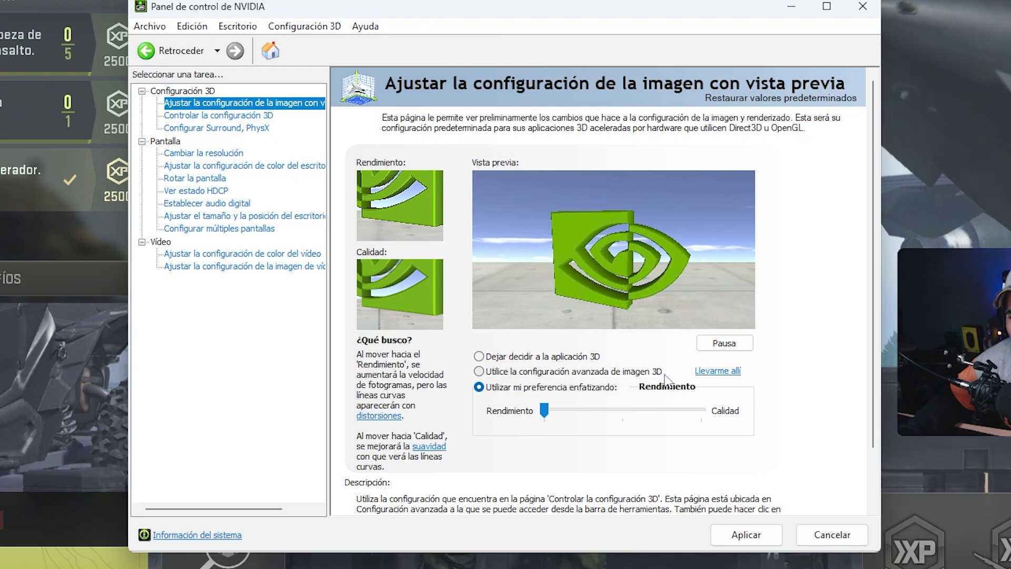
Switch the image settings to "Utilice la configuración avanzada de imagen 3D" and apply the change.
left_click(661, 372)
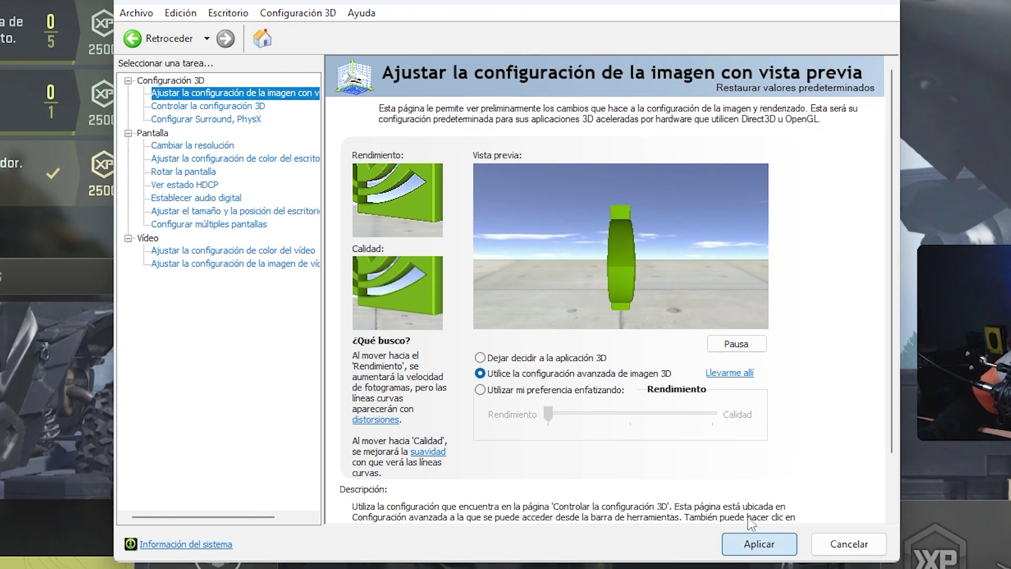
left_click(754, 547)
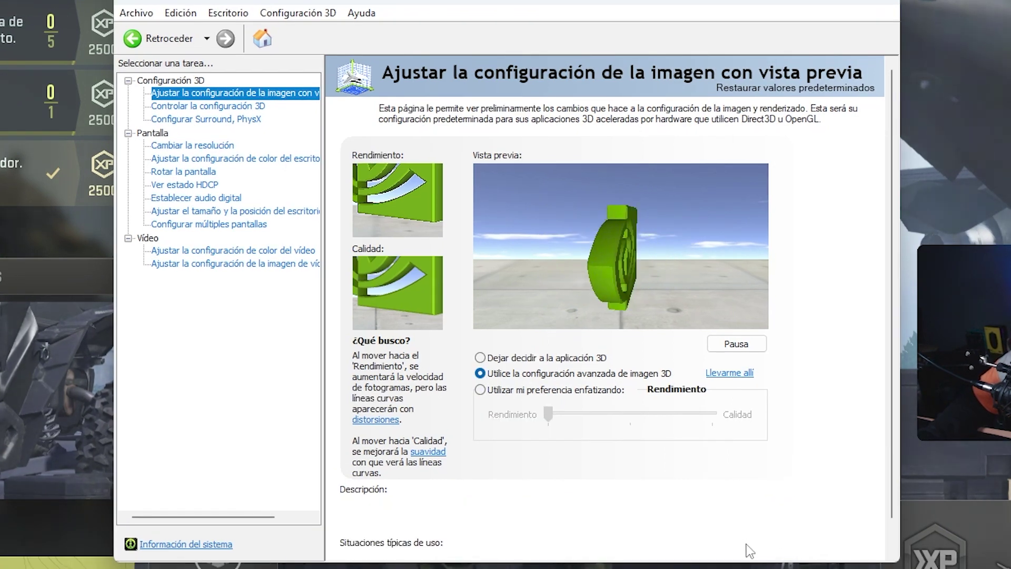
In the global 3D settings, set "Filtrado de texturas - Calidad" to Alto rendimiento.
left_click(209, 107)
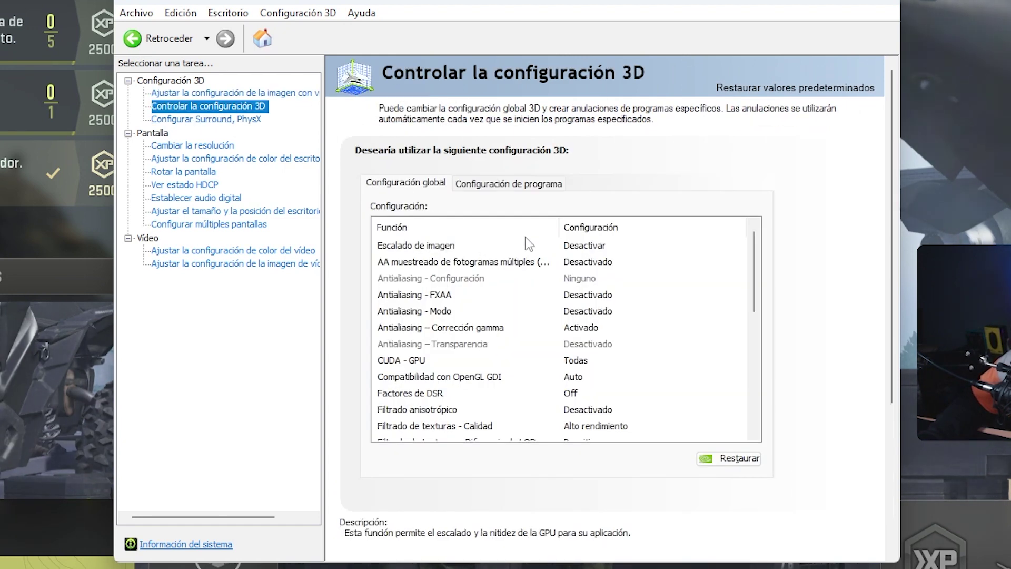
left_click_drag(758, 263, 760, 304)
left_click(502, 329)
left_click(583, 329)
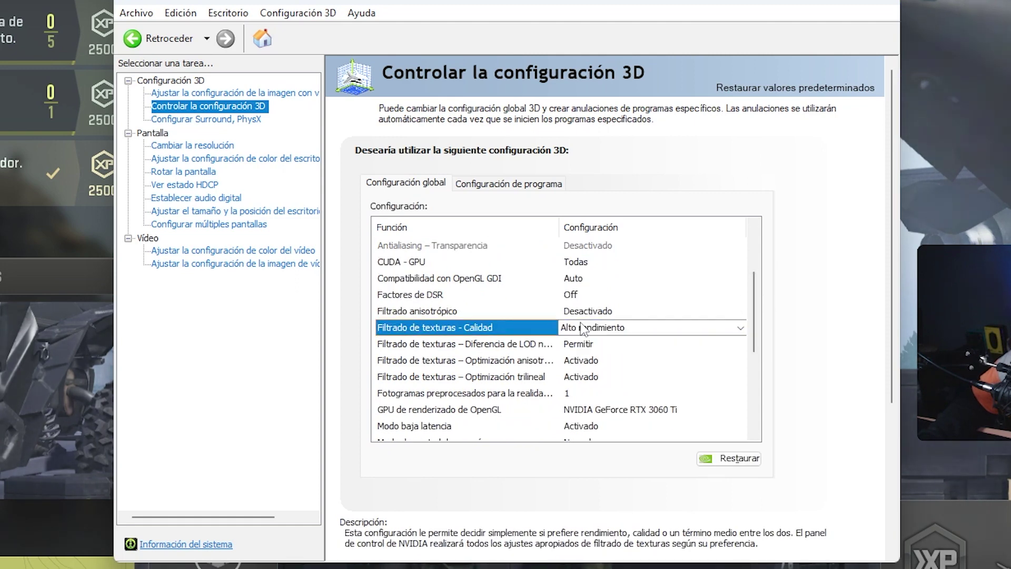
left_click(585, 327)
Set the global "Tamaño de la caché del sombreador" to Ilimitado.
left_click_drag(760, 319, 777, 391)
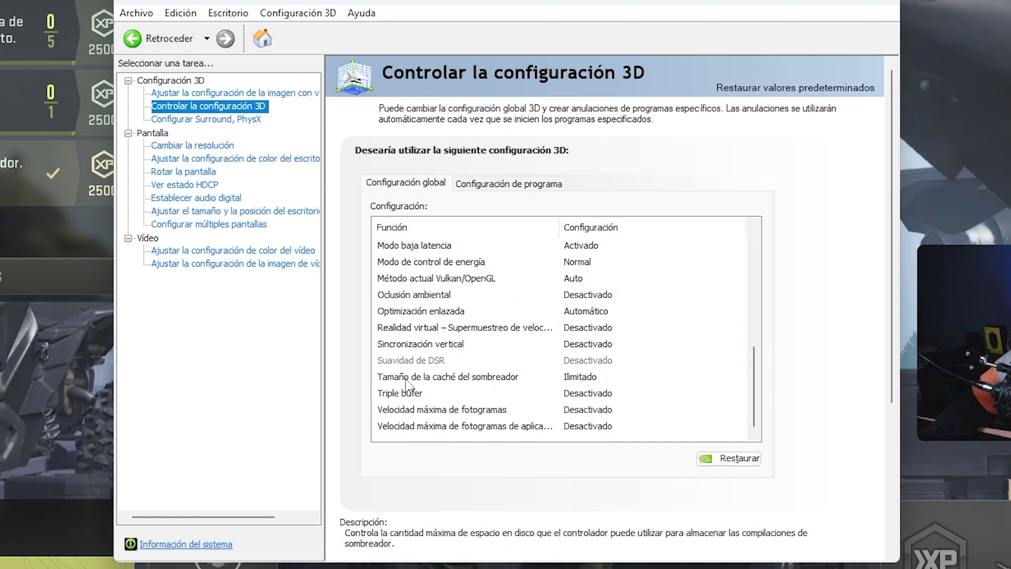
left_click(498, 380)
left_click(580, 377)
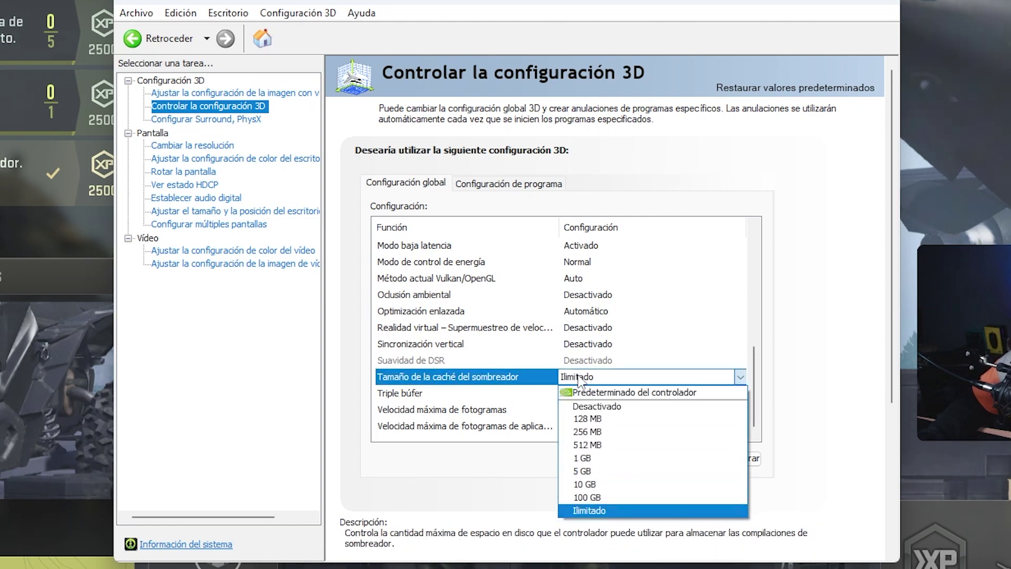
left_click(600, 512)
Set the global "Modo baja latencia" to Activado and review the full list of global 3D settings.
scroll(758, 369, "up", 3)
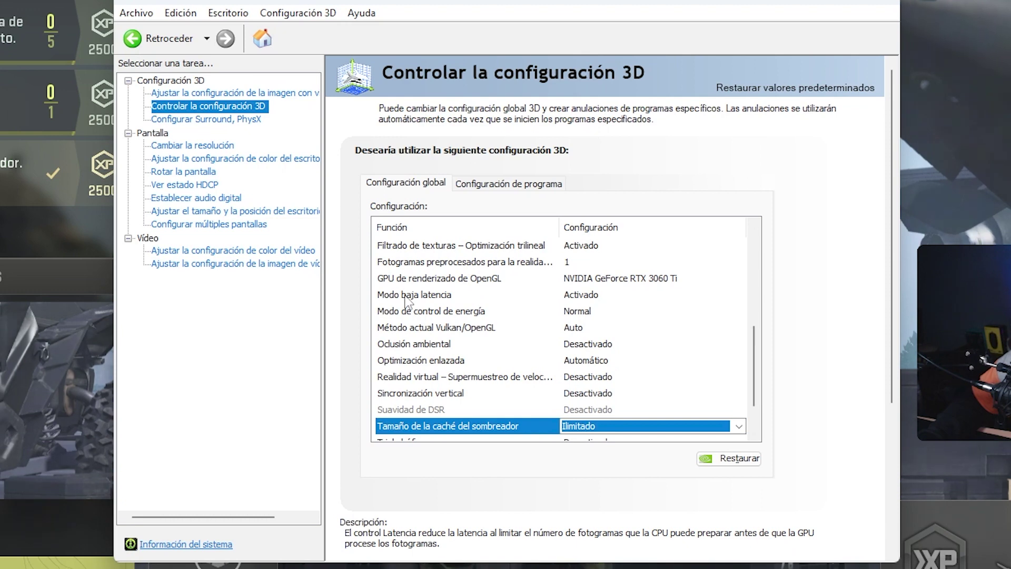
left_click(493, 301)
left_click(584, 296)
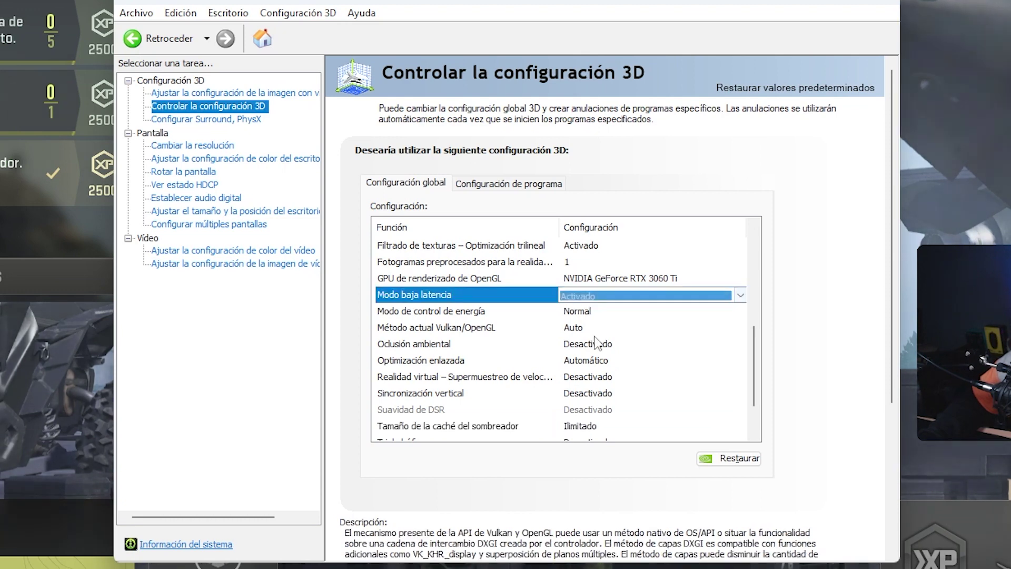
scroll(760, 332, "down", 1)
left_click_drag(758, 390, 749, 243)
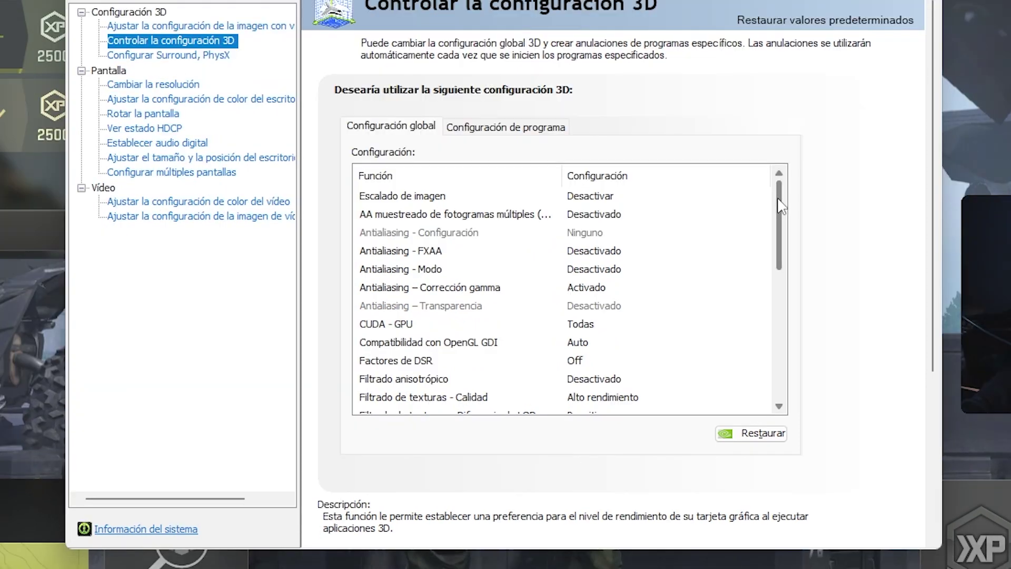
left_click_drag(780, 209, 799, 358)
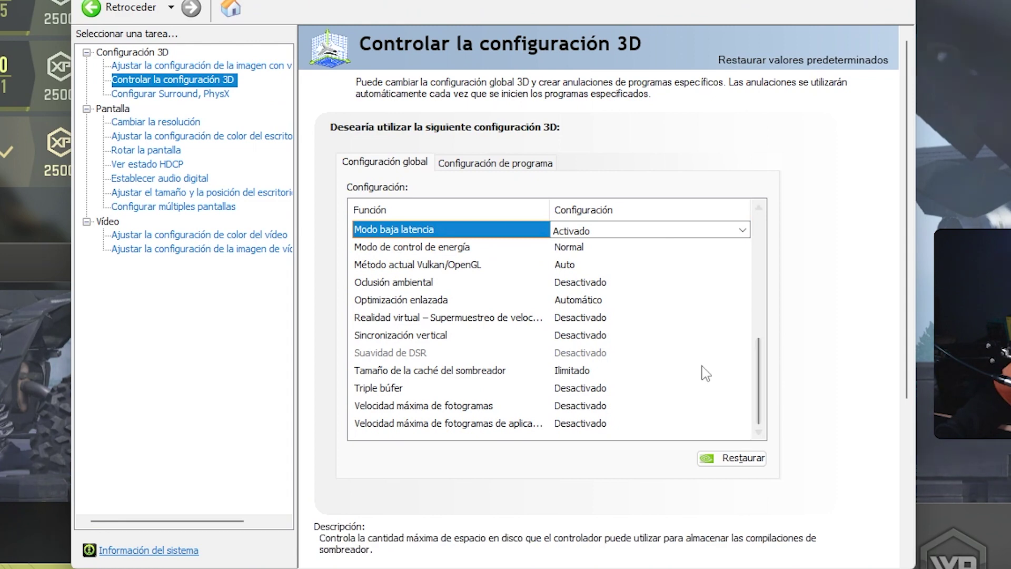
Choose Call of Duty: Modern Warfare 2 (2022) (cod.exe) as the program to customize in the program-specific 3D settings.
left_click(466, 168)
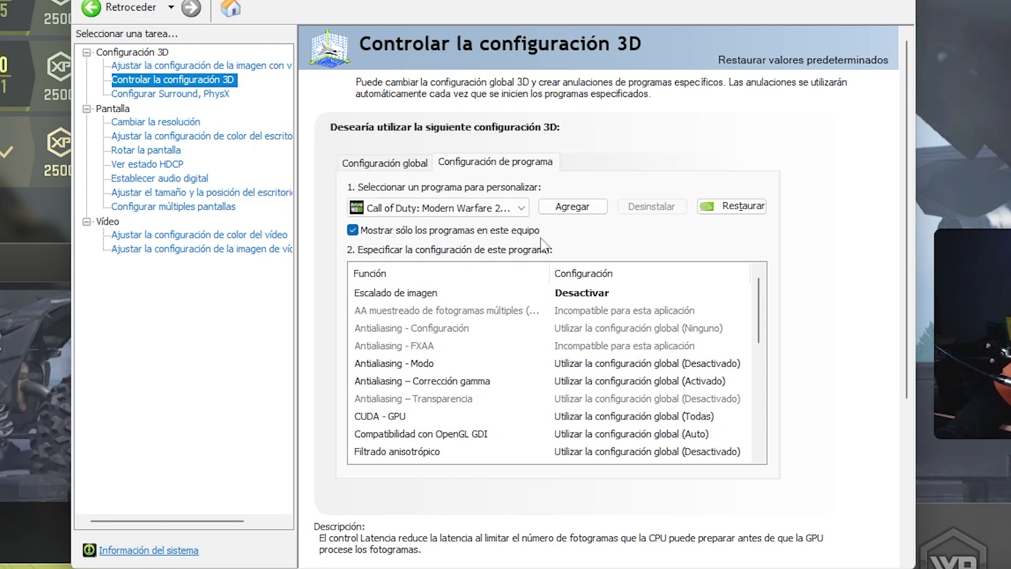
left_click(520, 208)
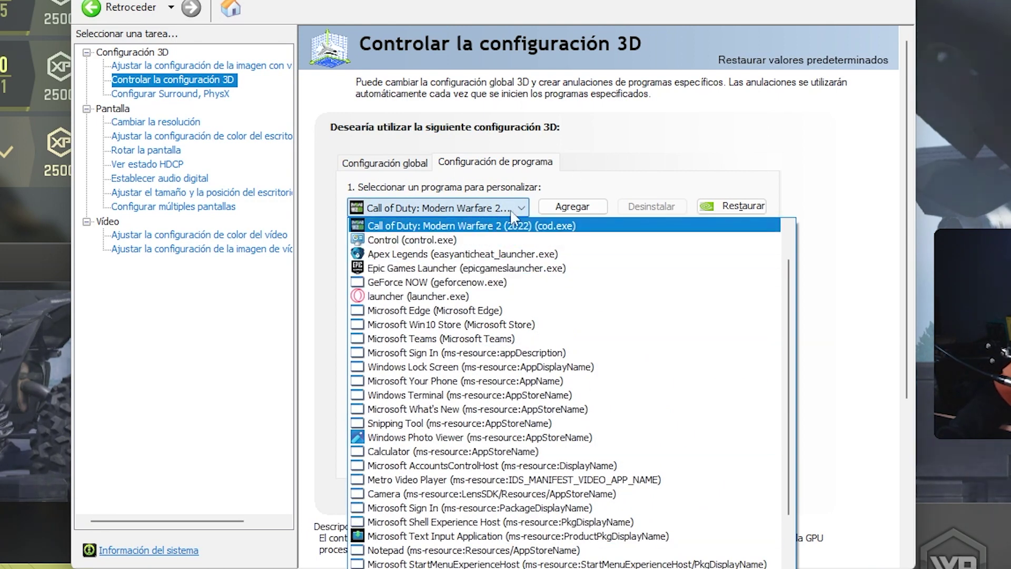
left_click(519, 210)
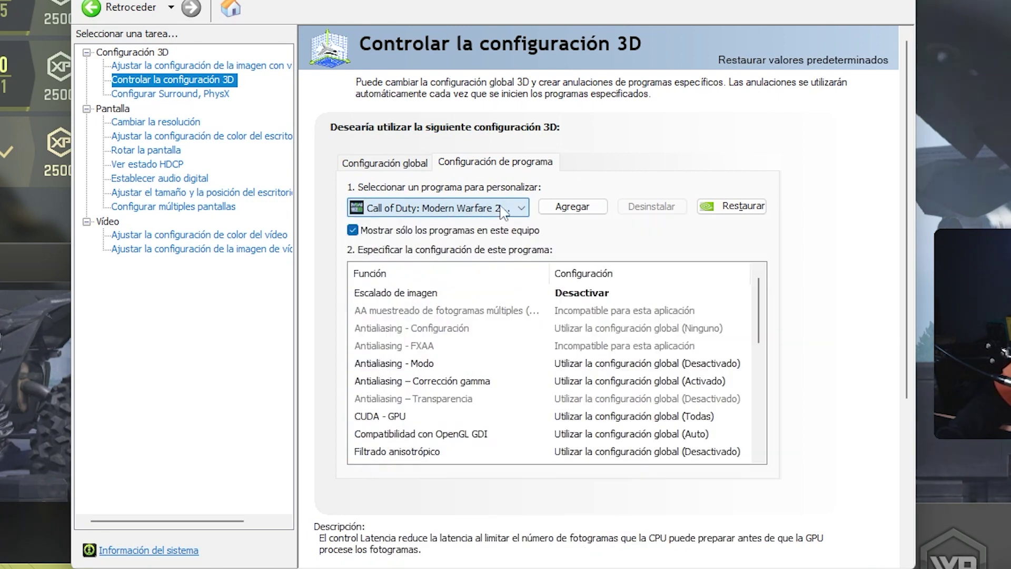
left_click(586, 211)
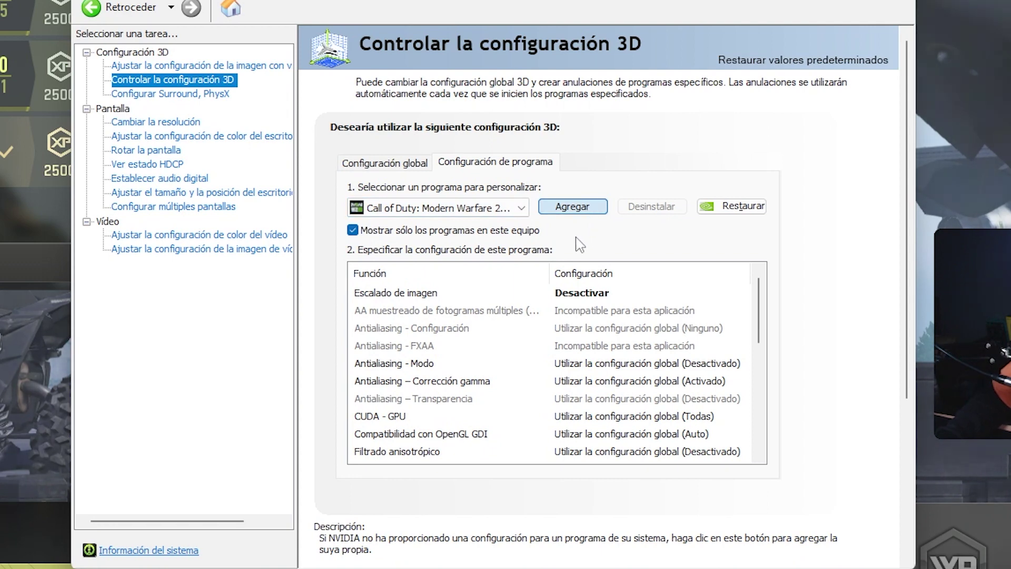
left_click(573, 207)
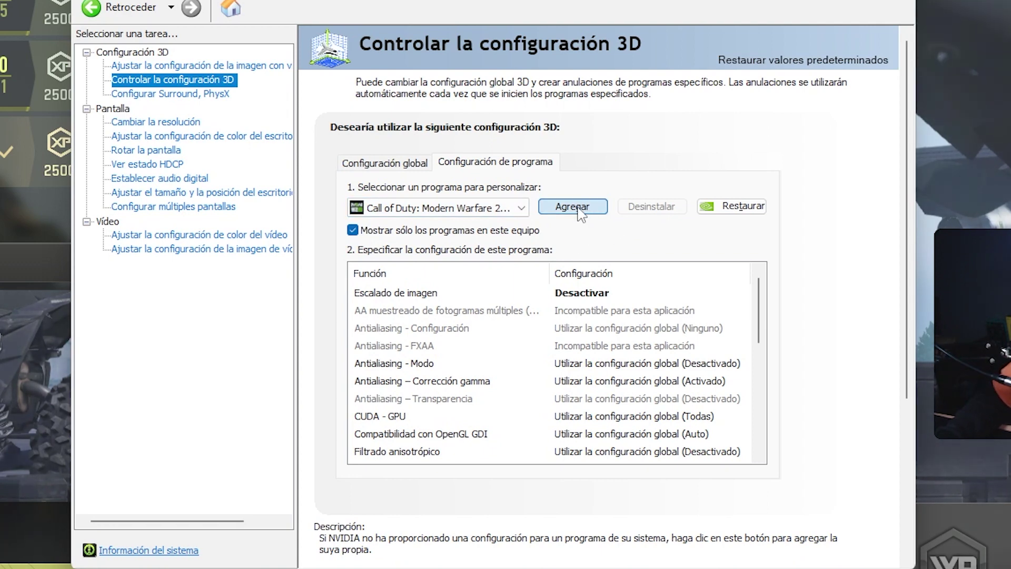
left_click_drag(686, 103, 690, 148)
scroll(690, 148, "down", 2)
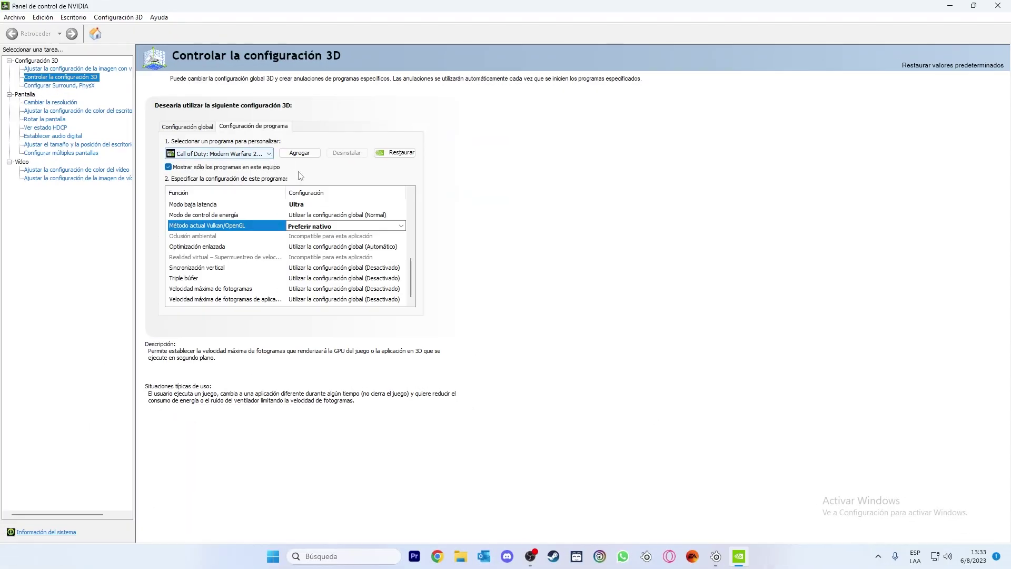
left_click(266, 153)
left_click(265, 155)
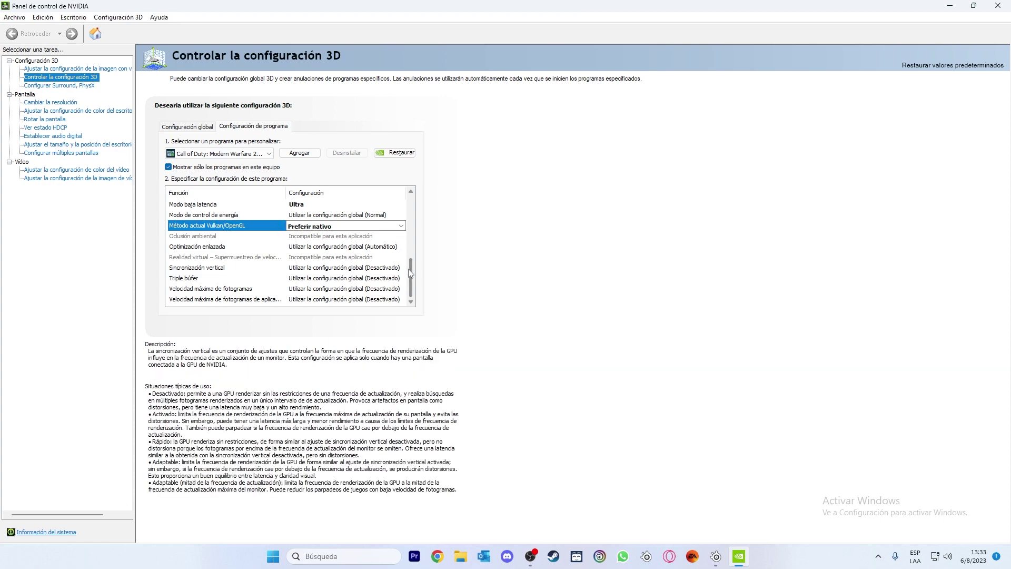
Set "Modo baja latencia" to Ultra in the Call of Duty: Modern Warfare 2 program settings.
scroll(416, 252, "up", 2)
scroll(415, 255, "up", 1)
scroll(419, 256, "down", 2)
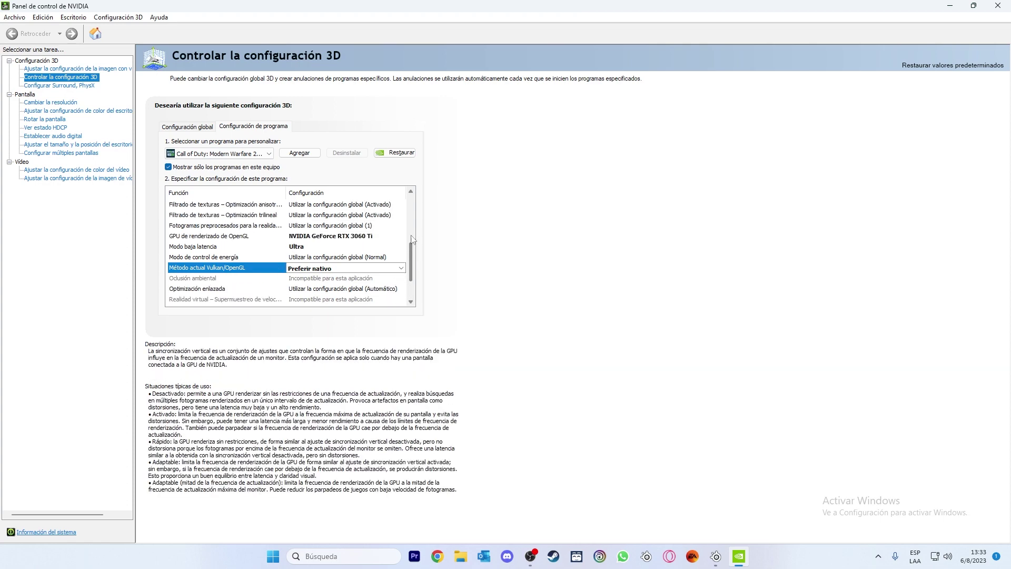
left_click(248, 126)
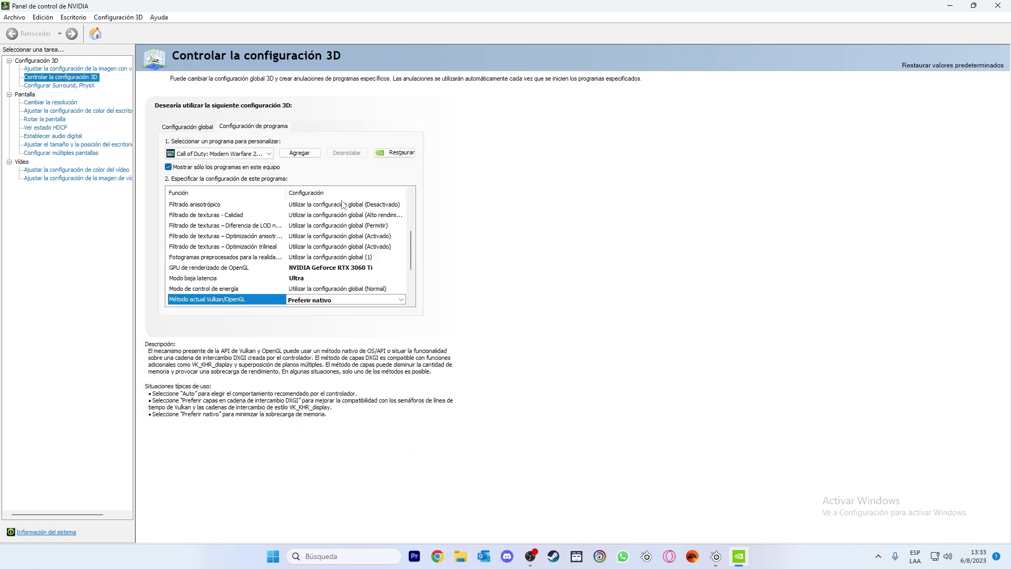
scroll(411, 254, "down", 2)
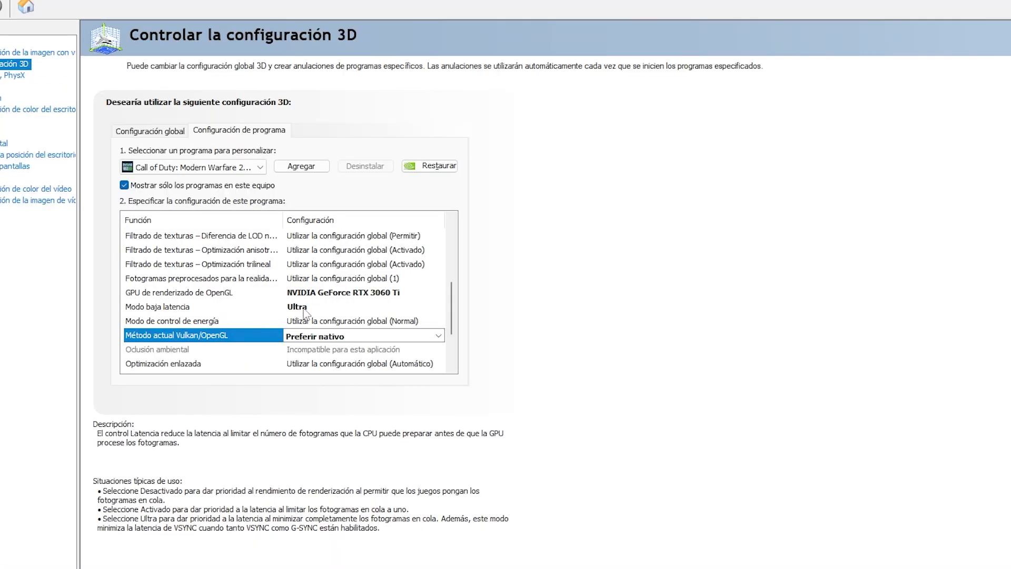
left_click(306, 312)
left_click(295, 355)
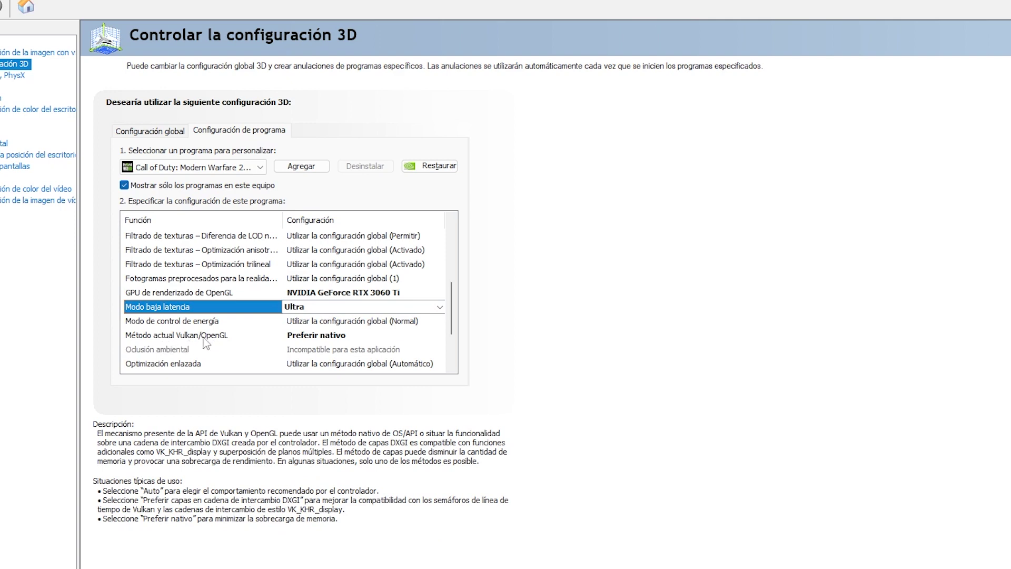
Set the game's "Método actual Vulkan/OpenGL" to Preferir nativo and review its remaining settings.
left_click(295, 337)
left_click(310, 363)
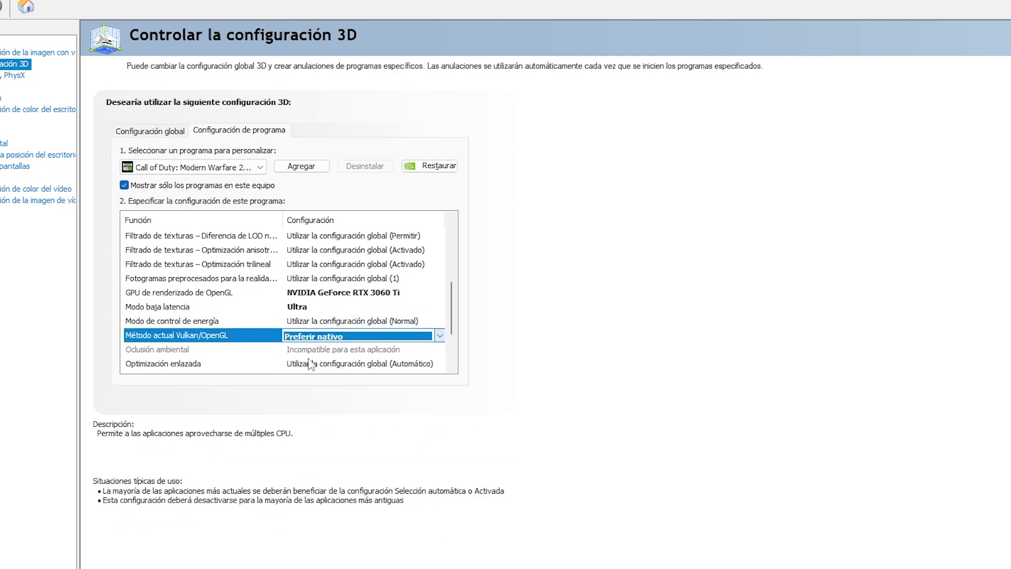
left_click_drag(455, 303, 466, 340)
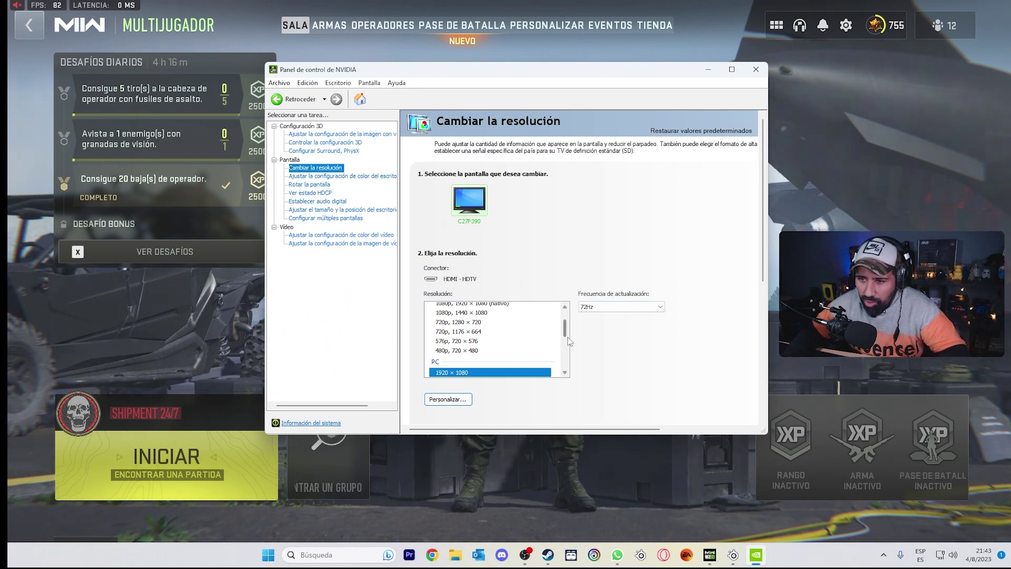
Set the display to the PC resolution 1920 × 1080 at 72Hz, apply it and keep the changes.
left_click_drag(566, 329, 567, 321)
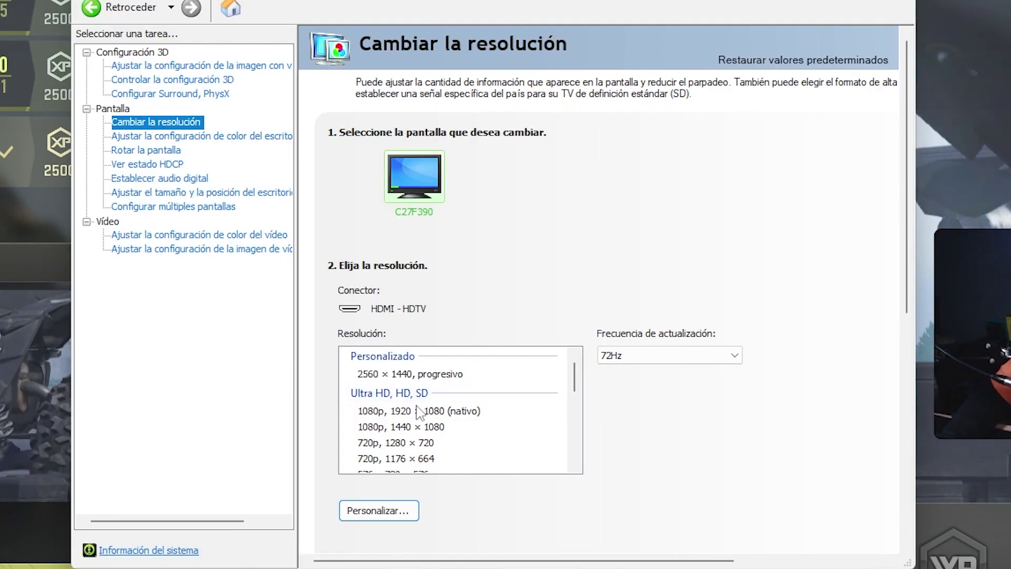
left_click(458, 341)
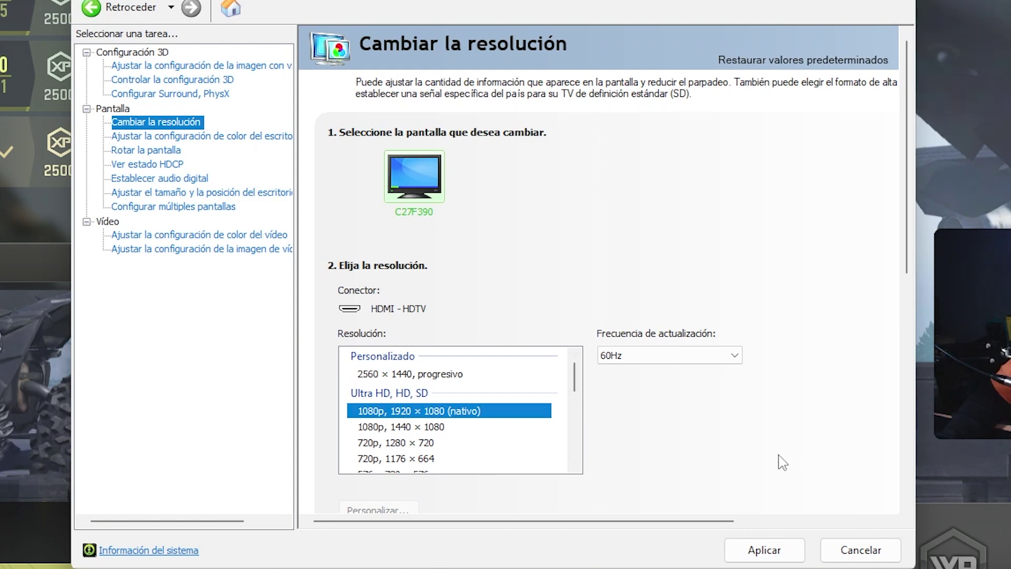
left_click_drag(575, 387, 585, 417)
scroll(578, 414, "up", 1)
left_click(355, 394)
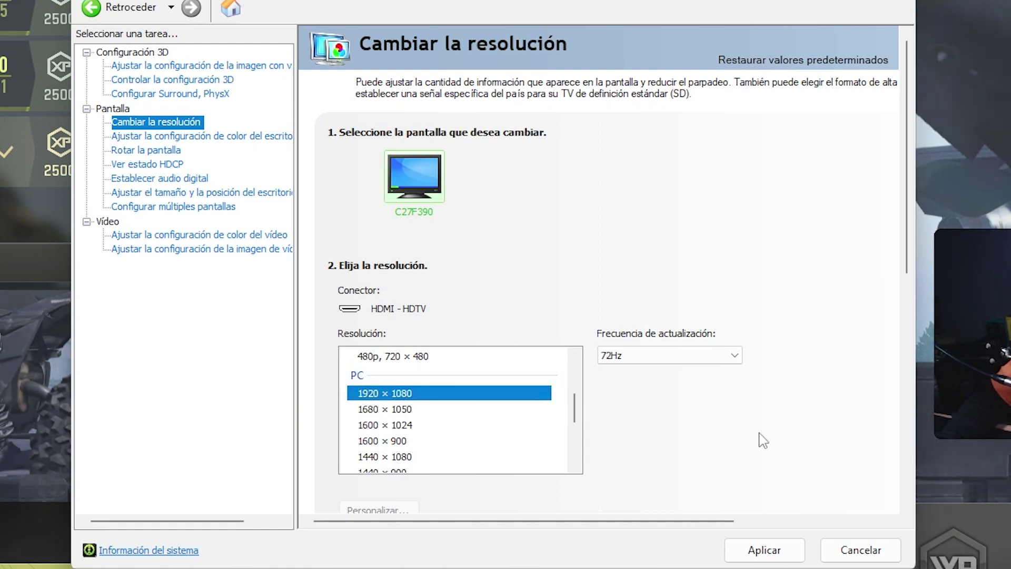
left_click(725, 356)
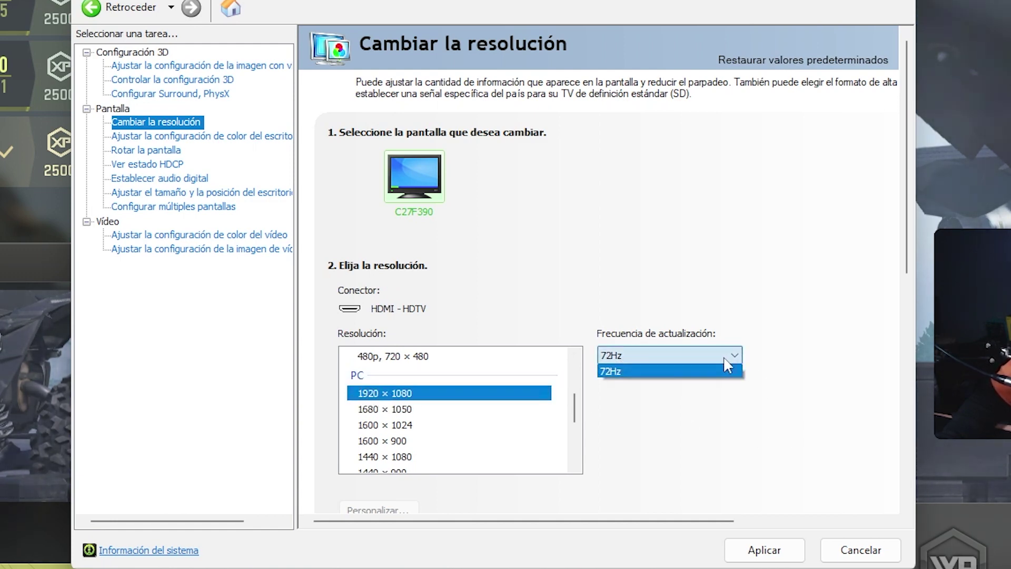
left_click(725, 365)
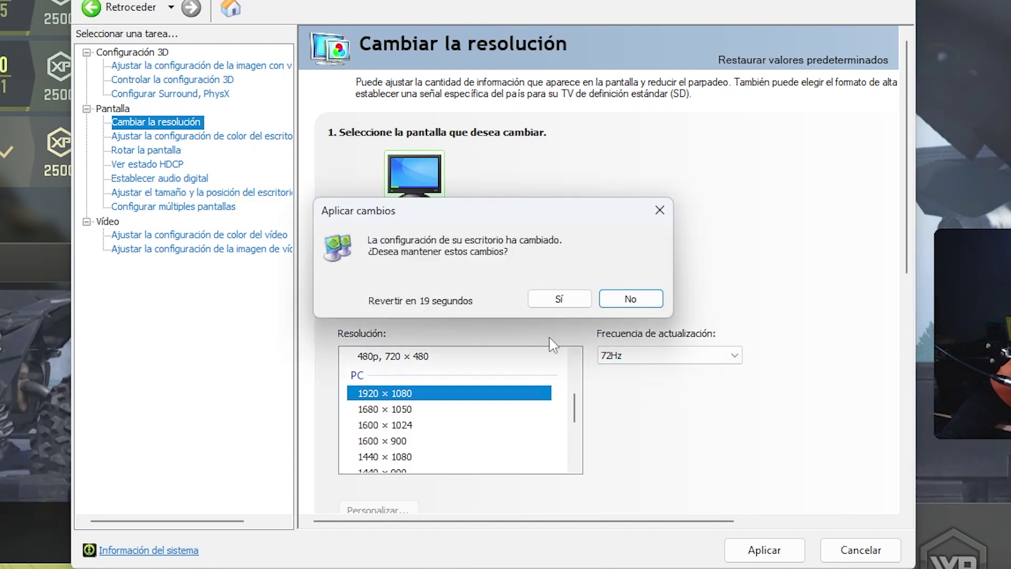
left_click(550, 296)
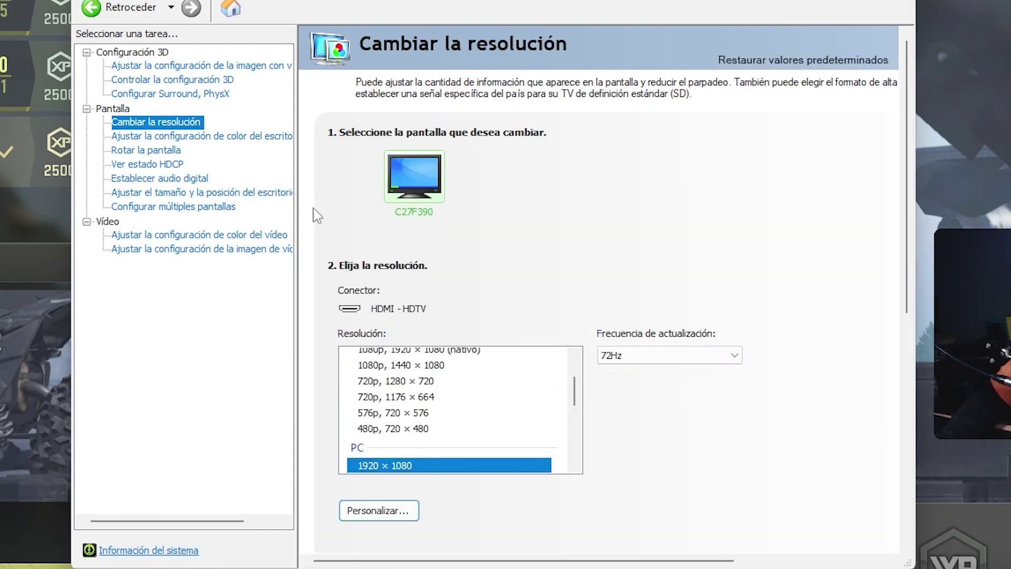
In the desktop color settings, set Digital vibrance to 60%, keep the applied changes and check the content type options.
left_click(138, 137)
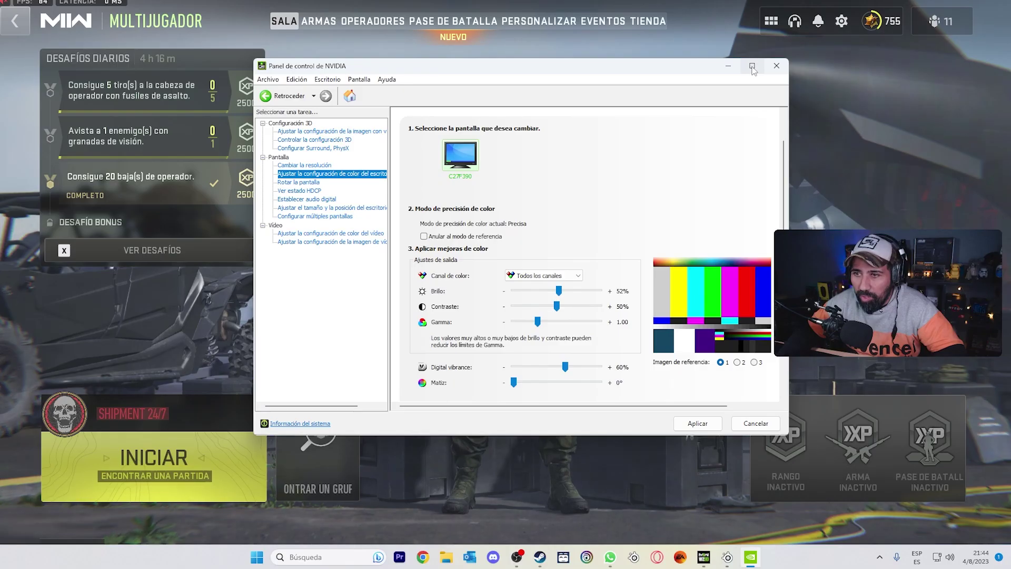
left_click(752, 66)
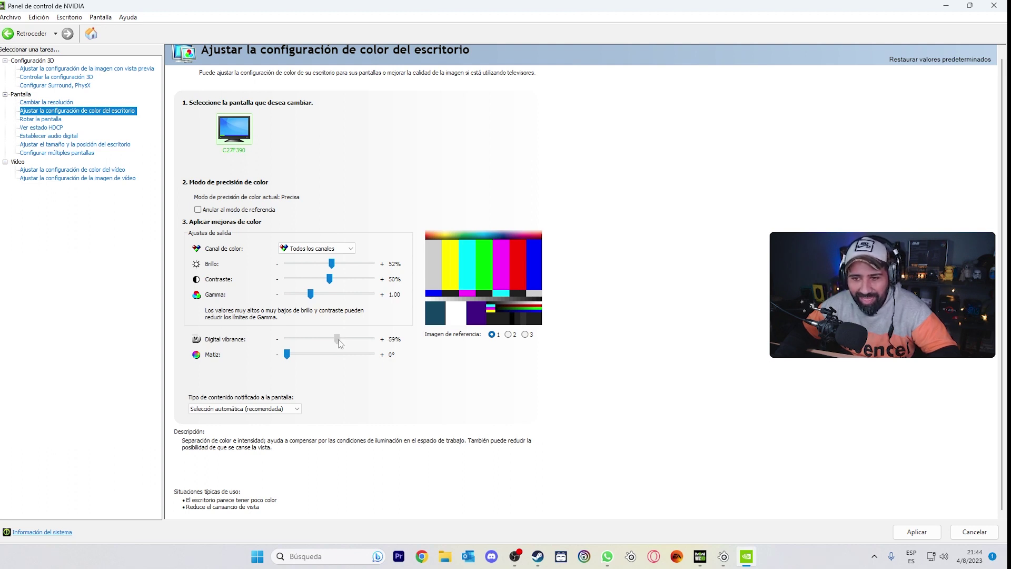
left_click(920, 532)
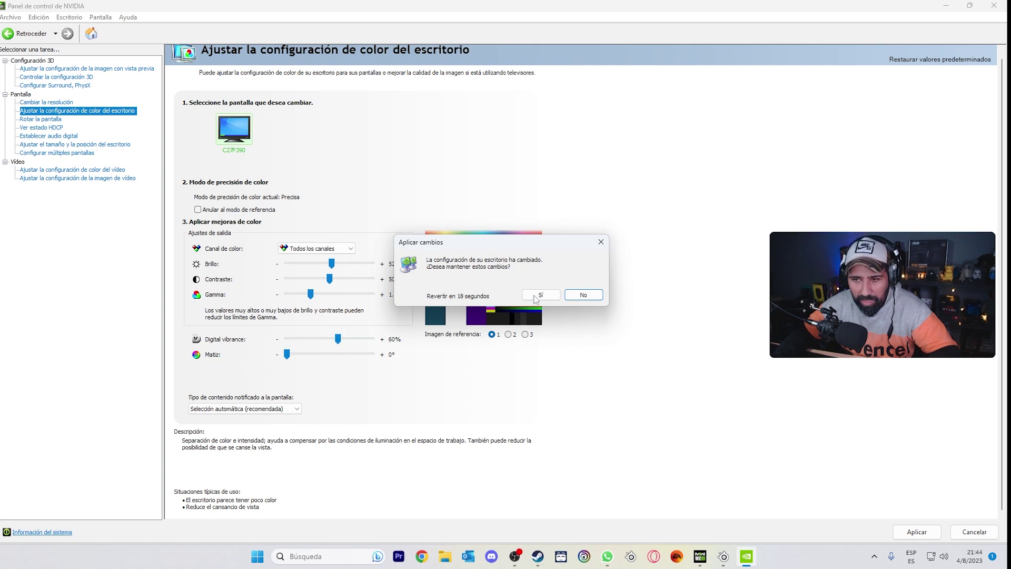
left_click(535, 294)
left_click(276, 415)
left_click(317, 413)
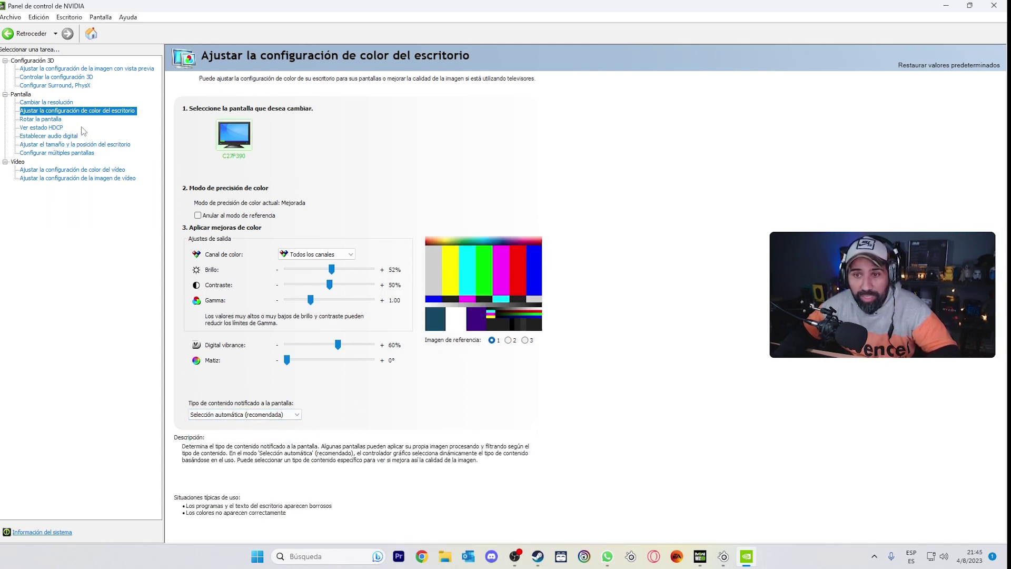
In the video color settings, review the gamma adjustments and set "Gama dinámica" to Completa (0-255).
left_click(76, 171)
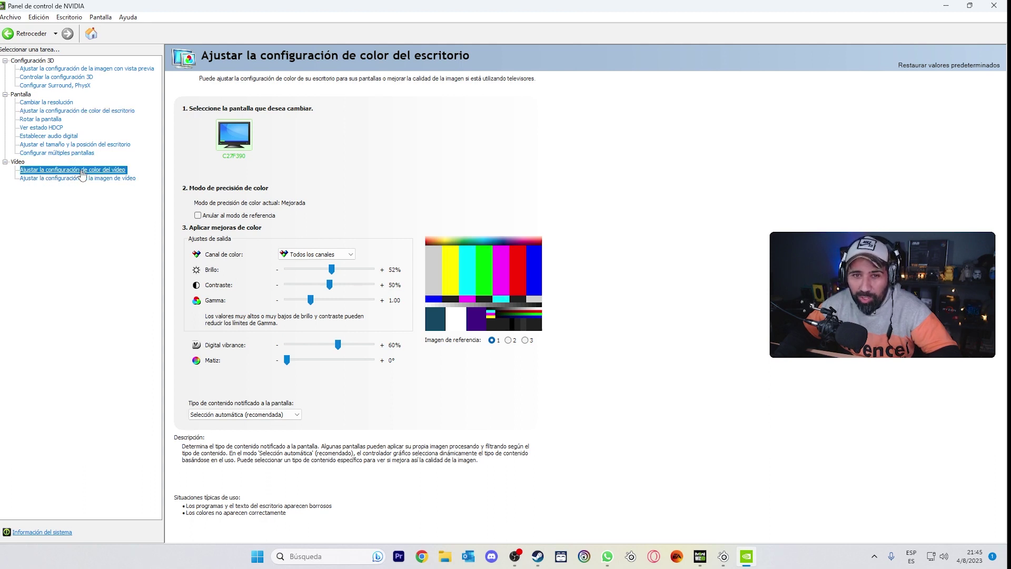
left_click(225, 214)
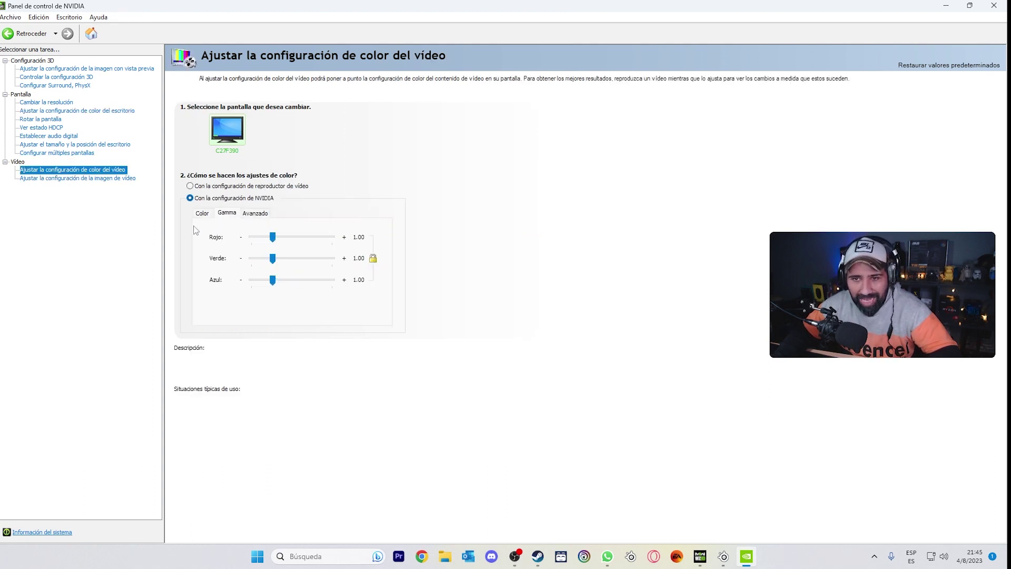
left_click(264, 215)
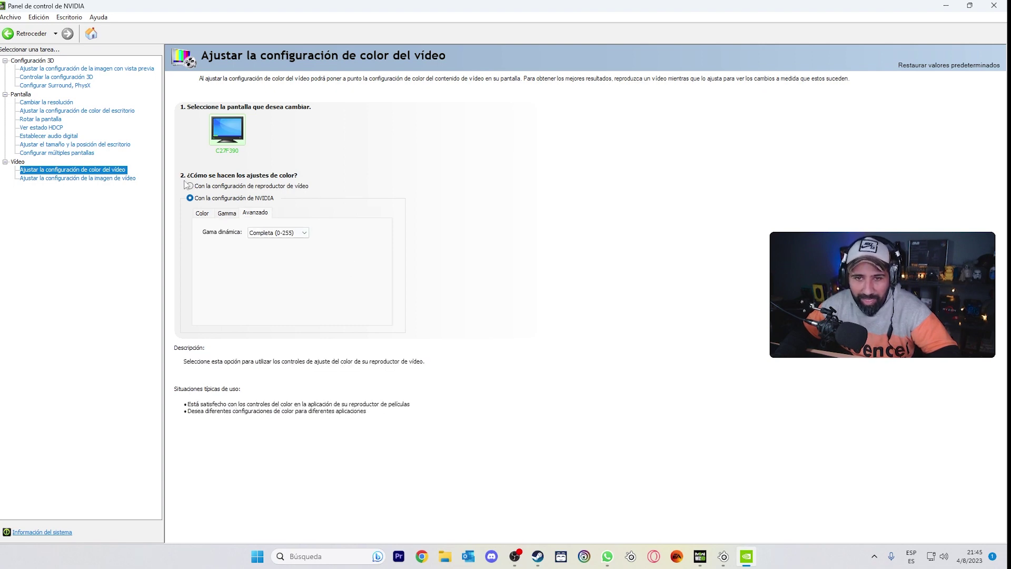
left_click(284, 232)
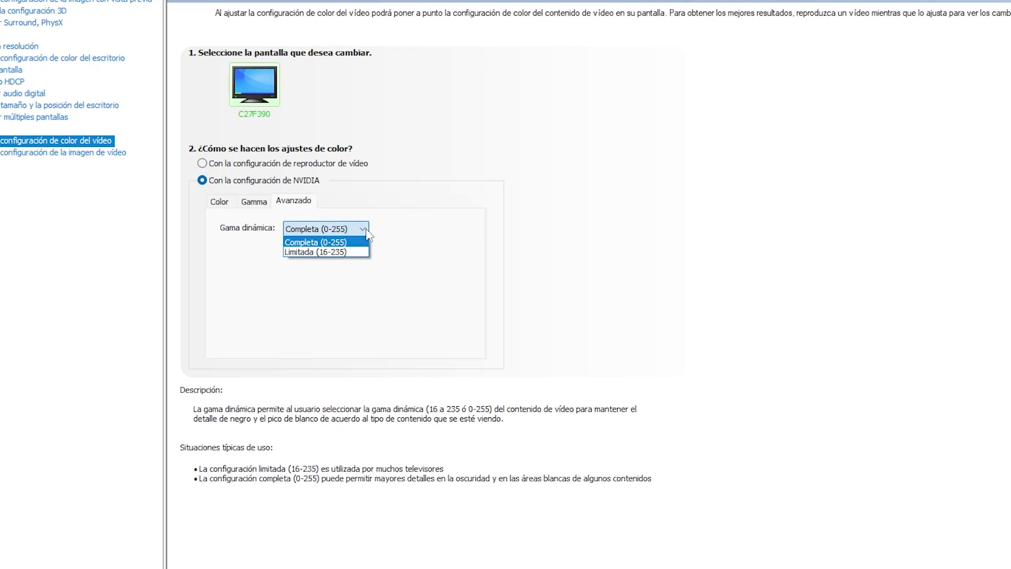
left_click(308, 242)
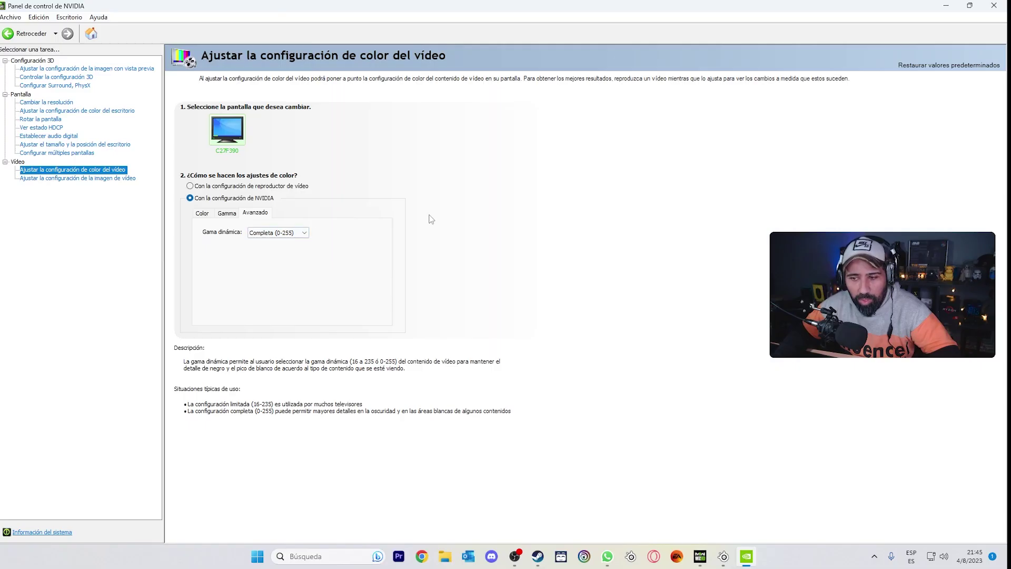
In the video image settings, use NVIDIA edge enhancement and noise reduction at 5% each, and enable RTX Súper resolución with quality 2.
left_click(61, 179)
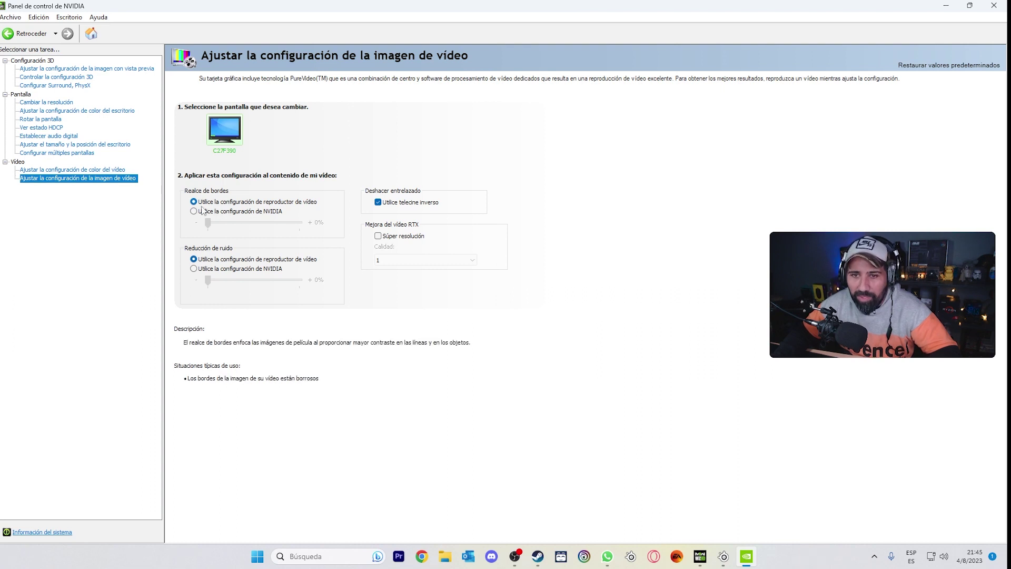
left_click(194, 212)
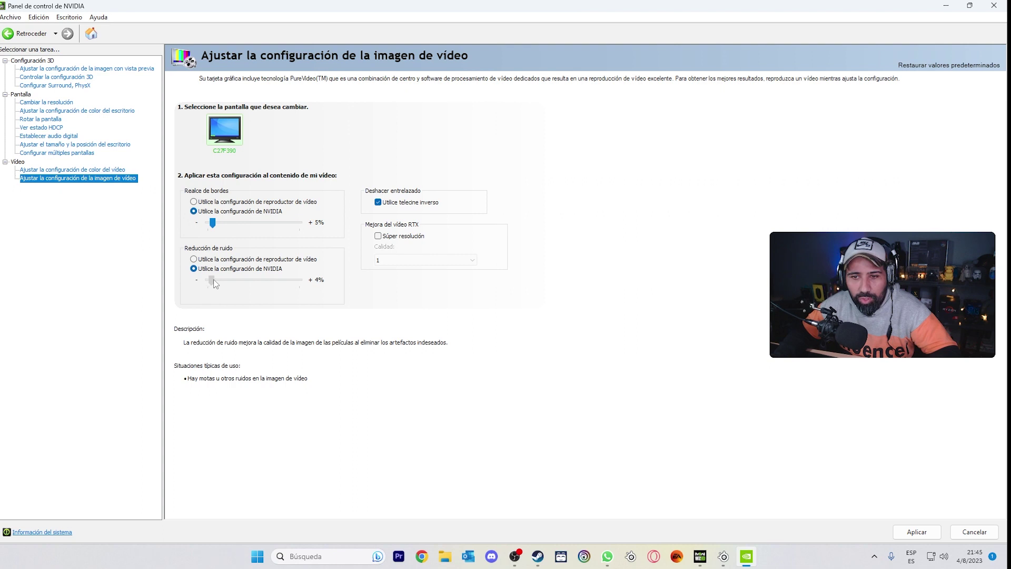
left_click(384, 240)
left_click(467, 262)
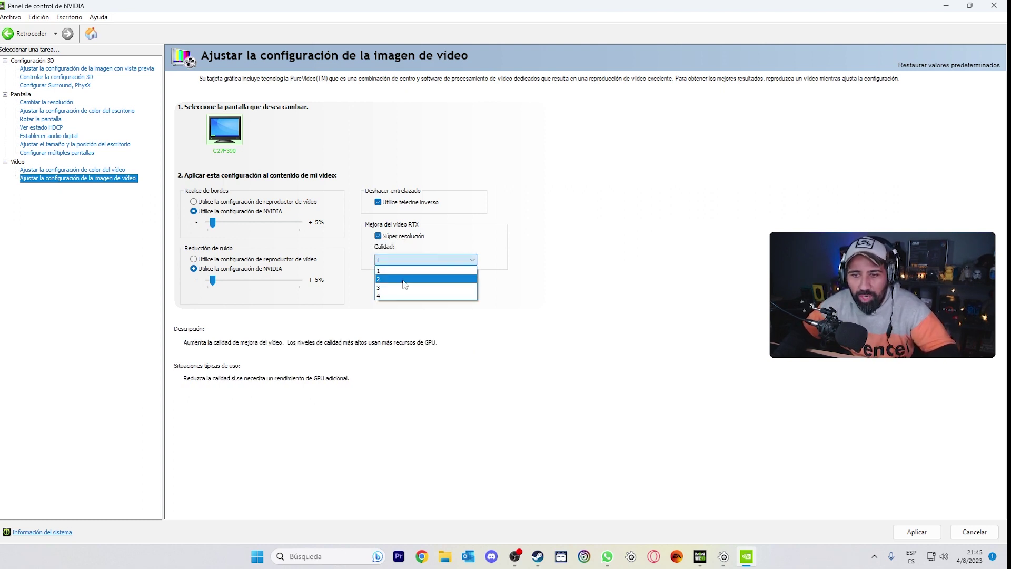
left_click(404, 279)
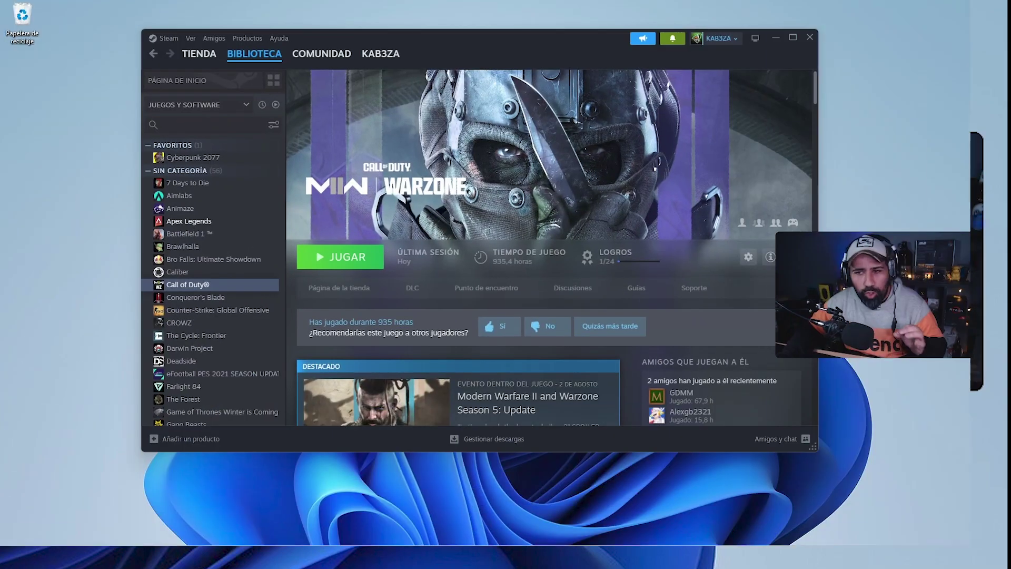
Switch to File Explorer and open the players folder inside the Call of Duty folder in Documentos.
left_click_drag(403, 41, 403, 69)
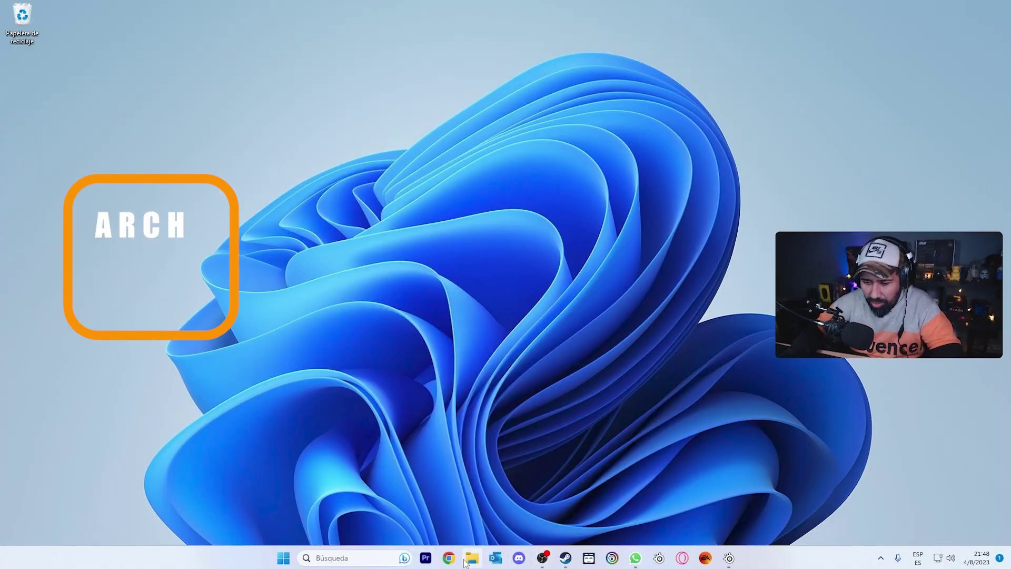
left_click(473, 558)
left_click(725, 153)
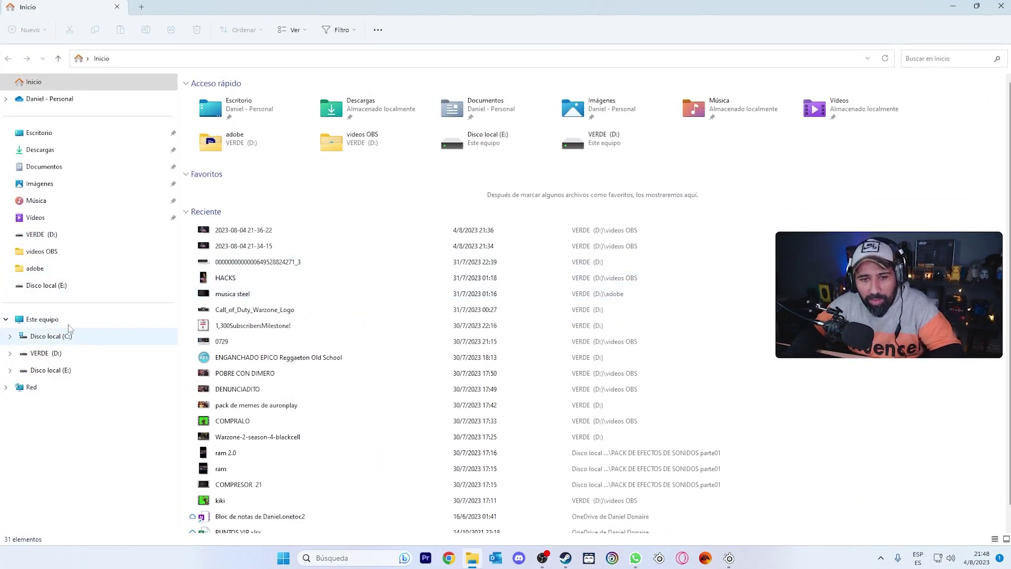
left_click(38, 319)
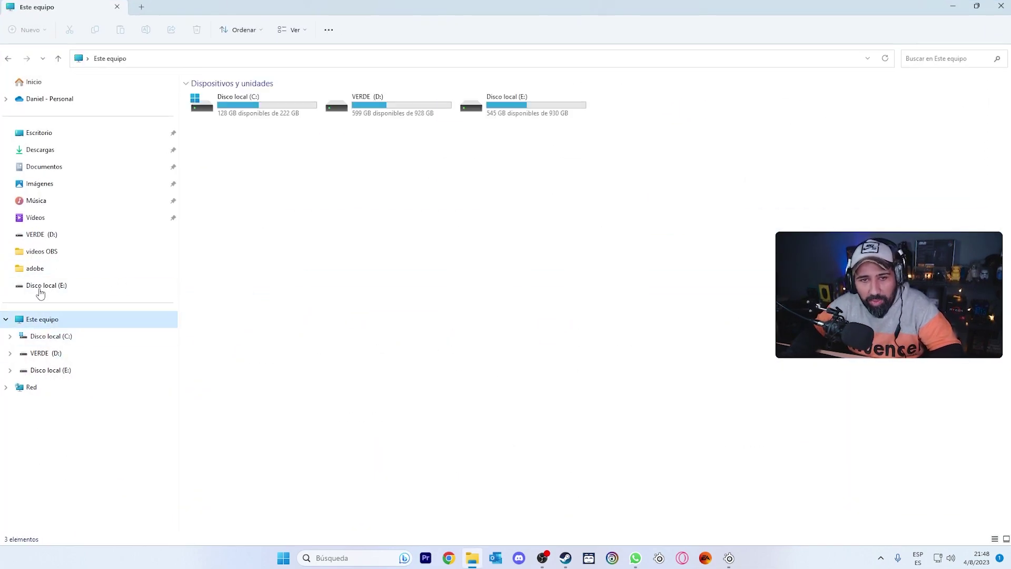
left_click(58, 167)
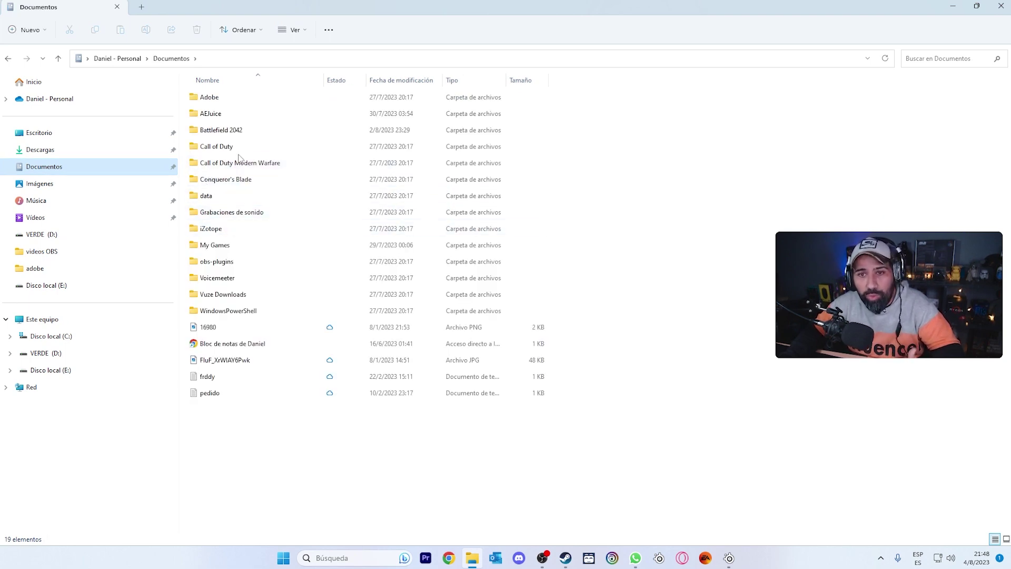
double_click(215, 147)
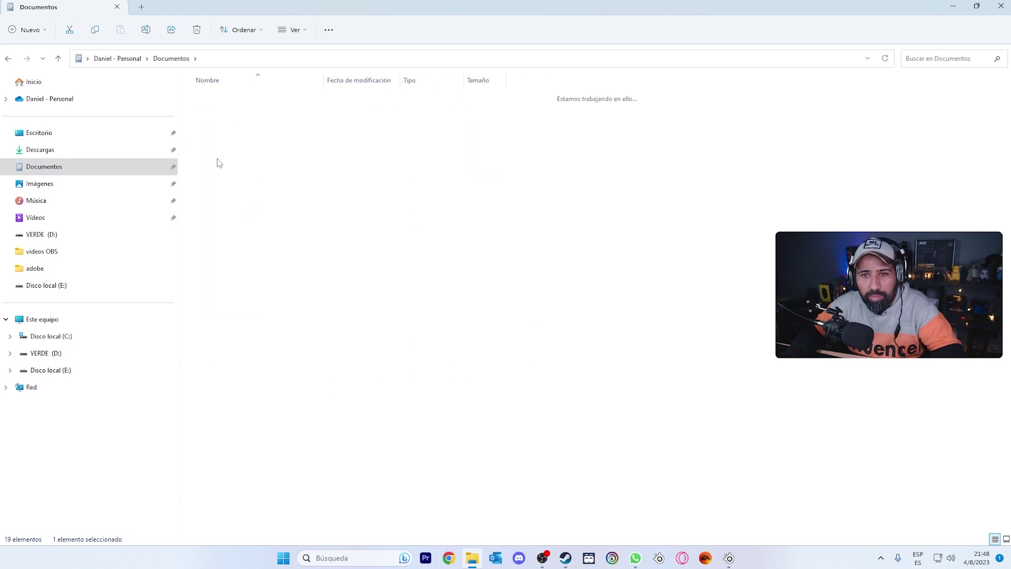
double_click(211, 98)
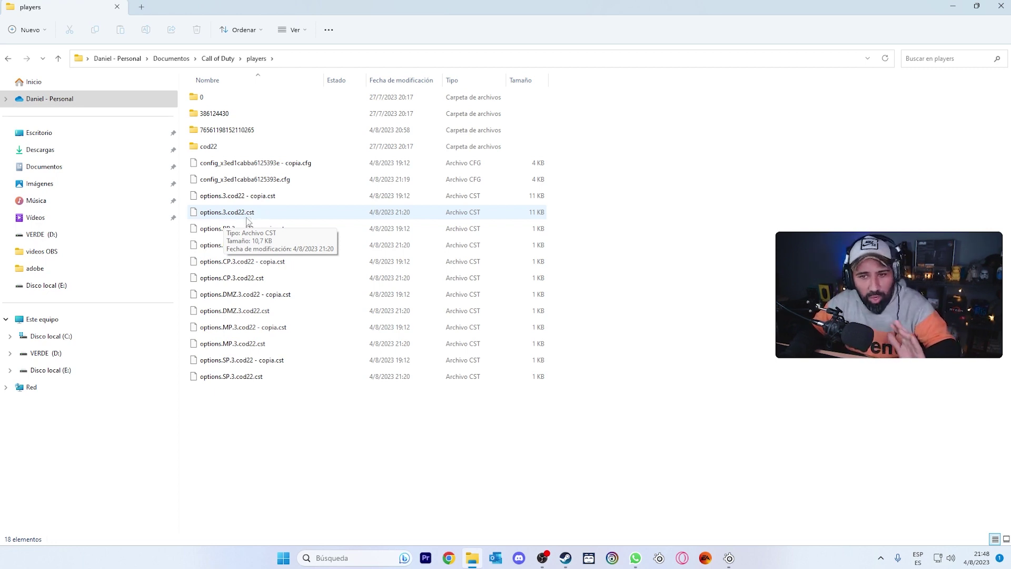
Open options.3.cod22.cst in Notepad and place the "configuracion settings" notes window beside it.
double_click(252, 214)
left_click(557, 417)
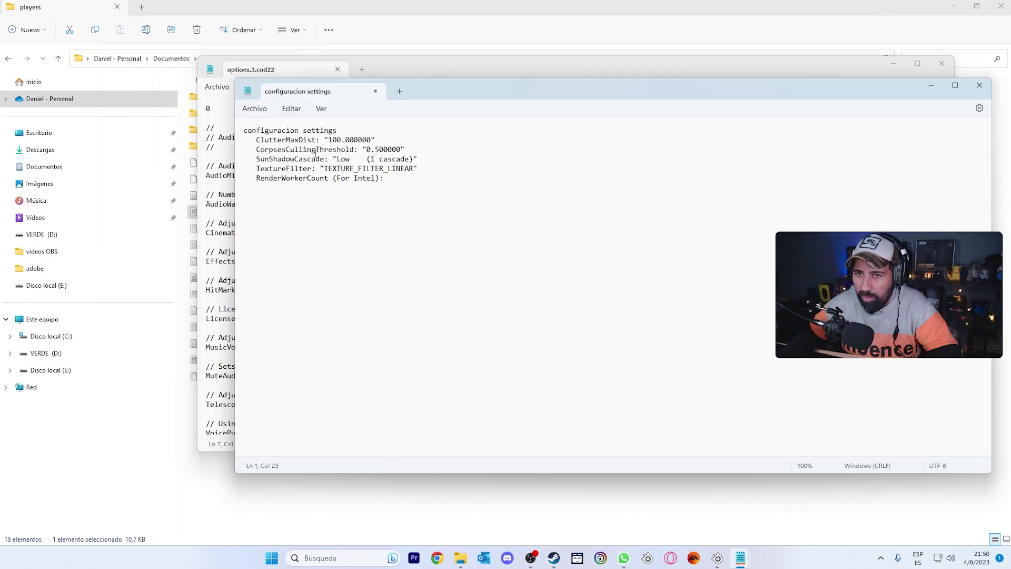
left_click_drag(453, 92, 736, 85)
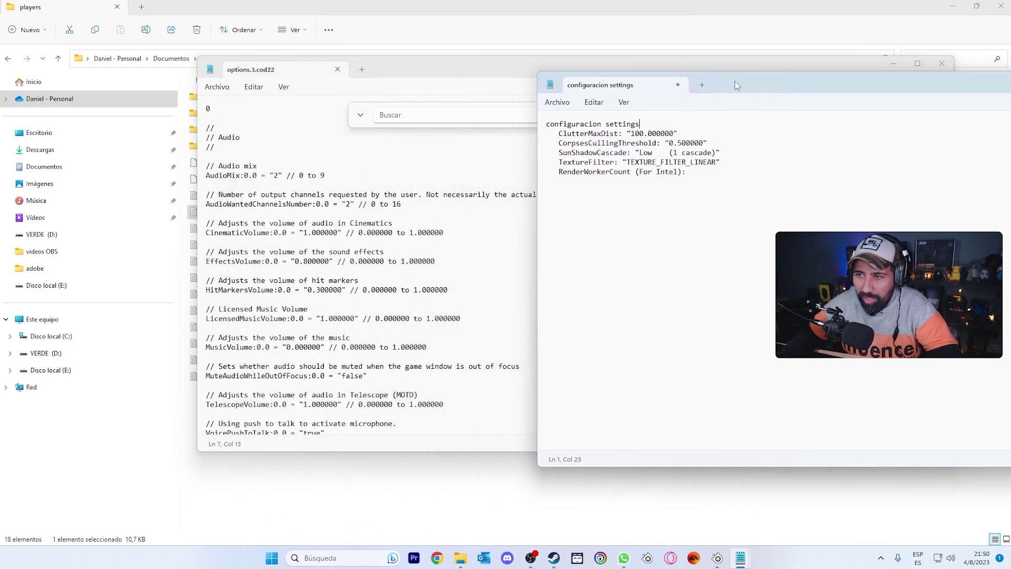
Search the options.3.cod22 file for "cluttermaxdist".
left_click(400, 115)
left_click(254, 87)
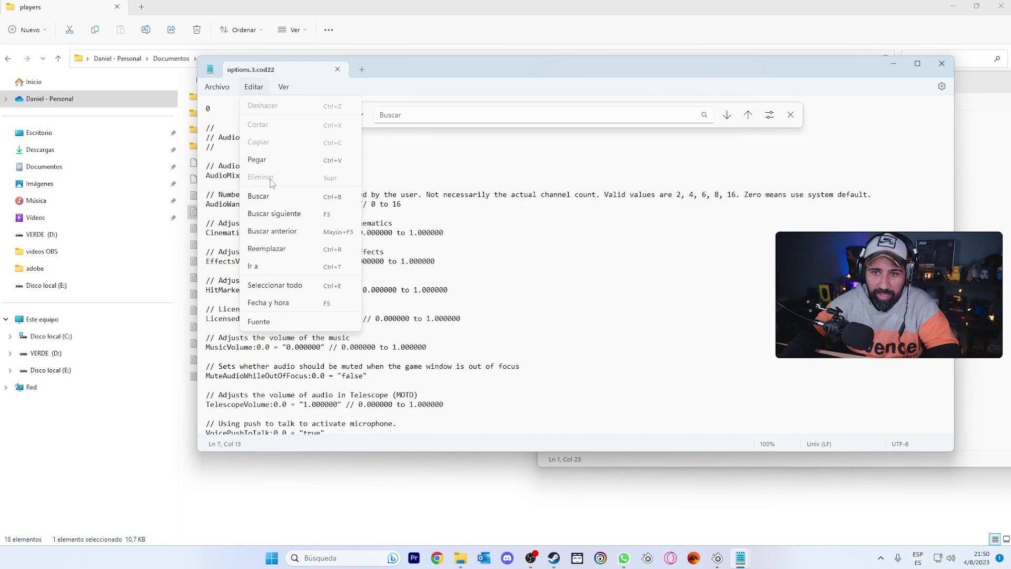
left_click(282, 194)
type("clu")
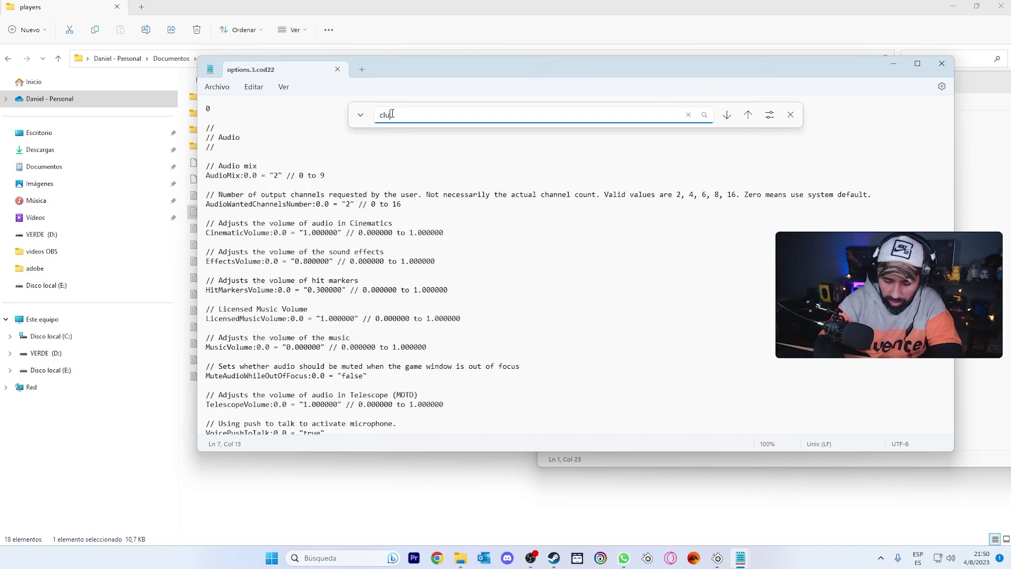
type("tter")
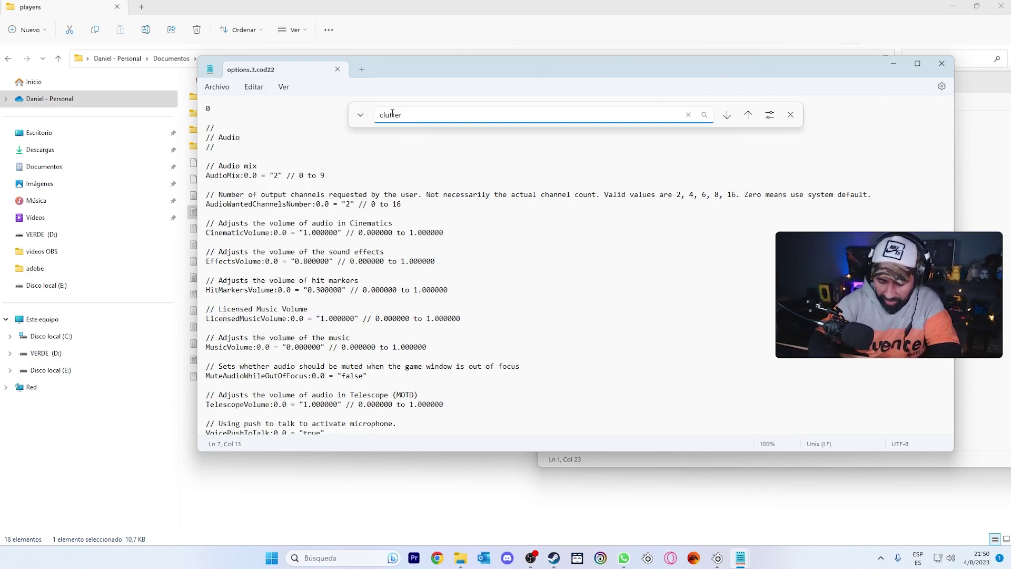
type("maxdist")
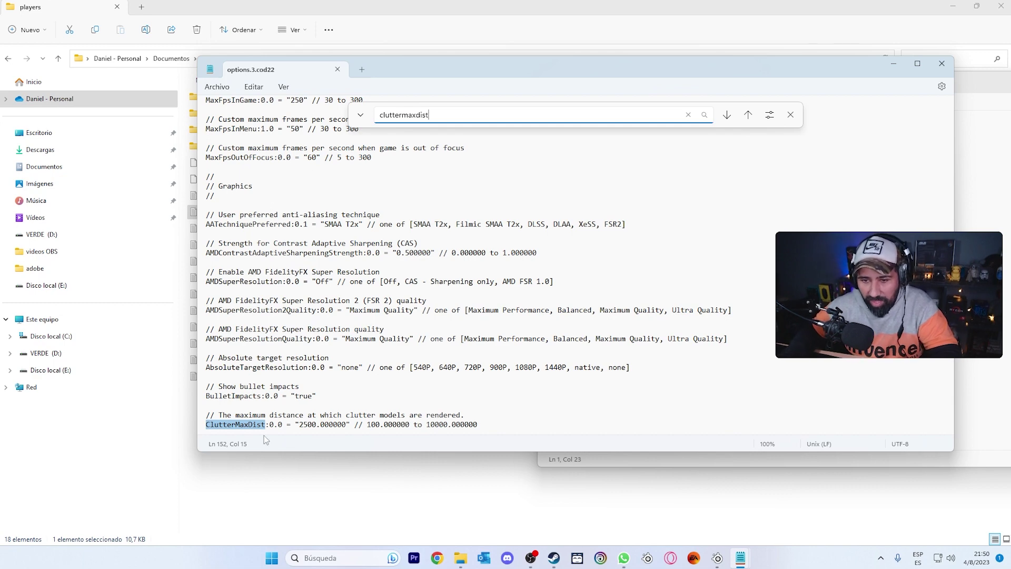
scroll(271, 418, "down", 1)
Check the notes for the ClutterMaxDist value, set it to 100.000000 in options.3.cod22 and save the file.
mouse_move(740, 558)
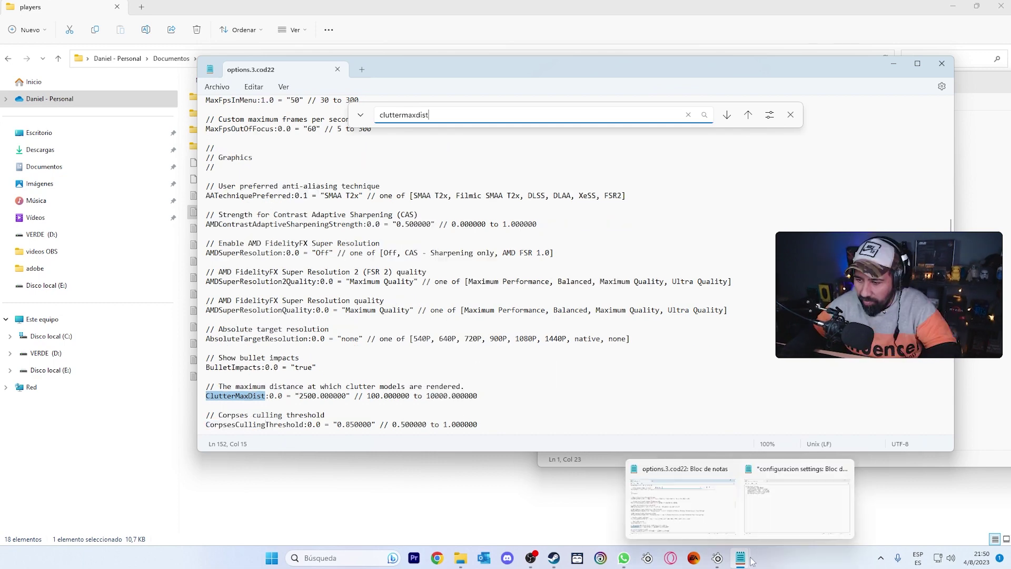
left_click(858, 540)
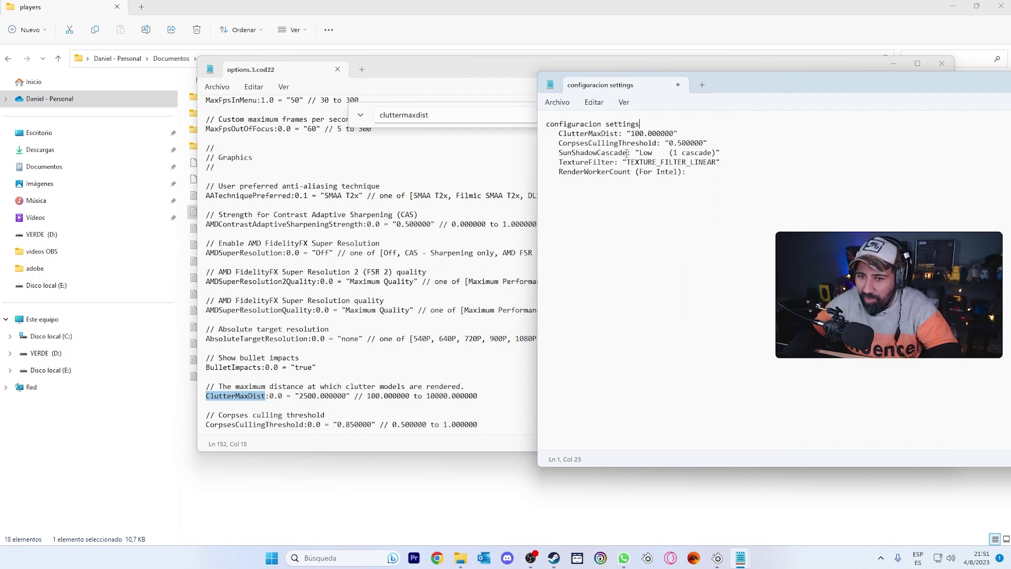
left_click_drag(707, 103, 745, 100)
left_click(410, 396)
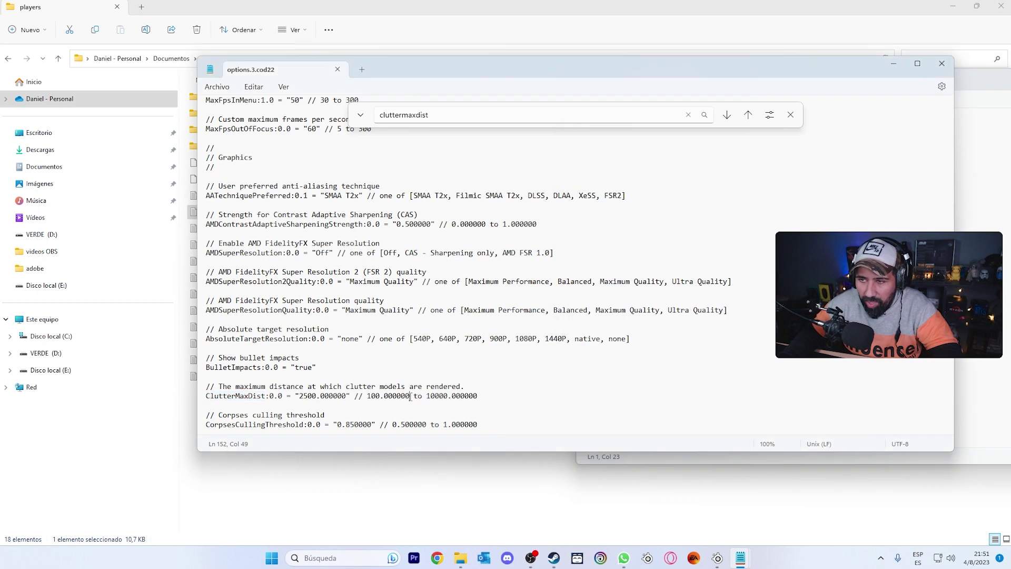
left_click_drag(410, 396, 367, 396)
right_click(367, 396)
left_click(327, 399)
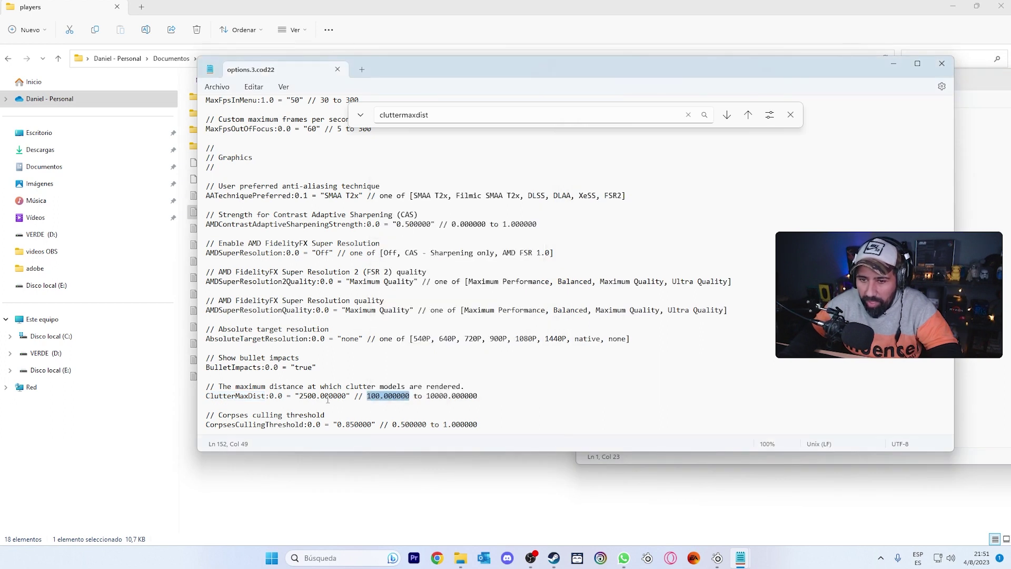
left_click(344, 397)
left_click_drag(346, 396, 301, 398)
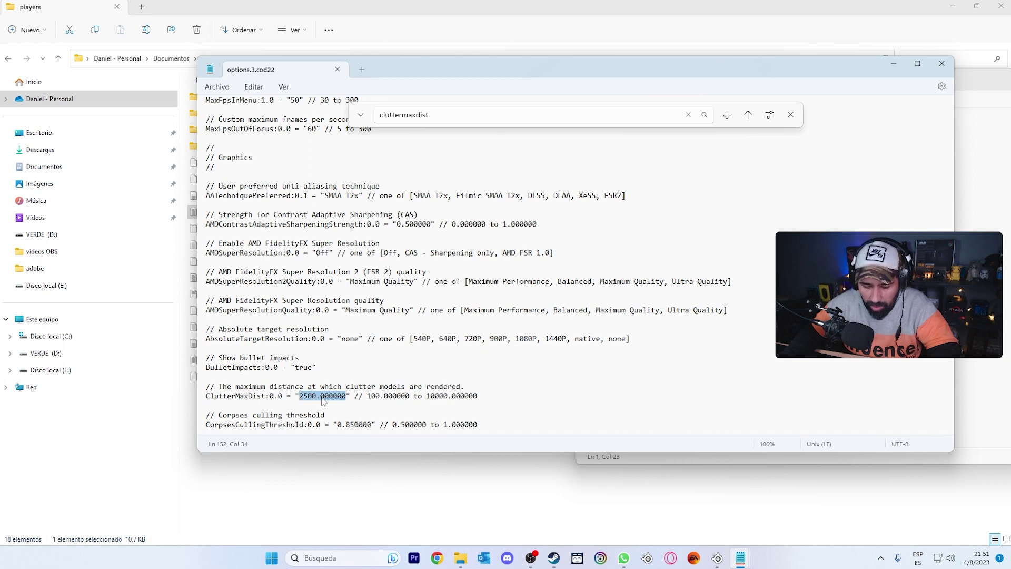
key("ctrl+v")
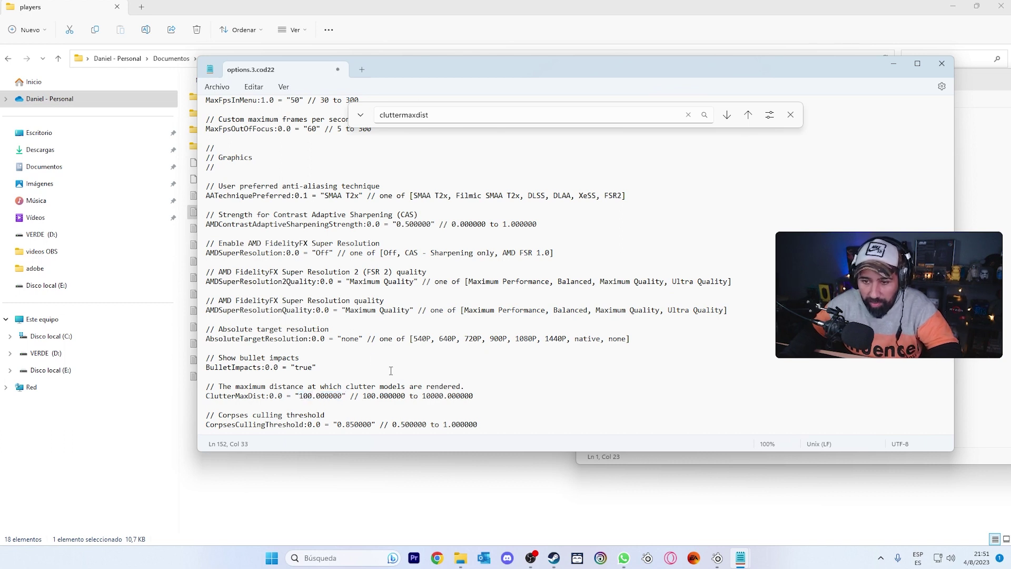
left_click(217, 86)
left_click(241, 158)
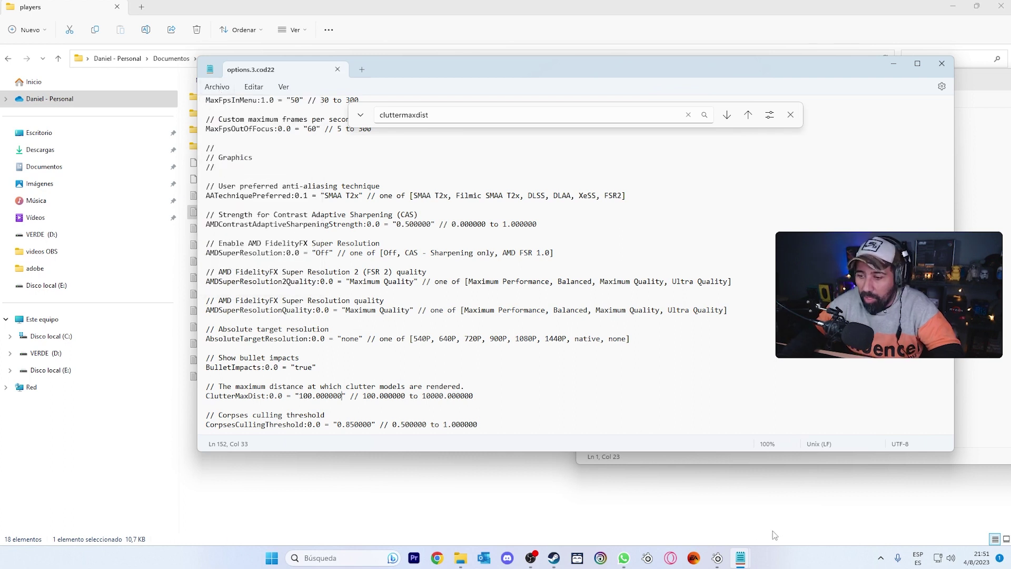
Copy the name CorpsesCullingThreshold from the notes and search for it in options.3.cod22.
mouse_move(740, 558)
left_click(761, 476)
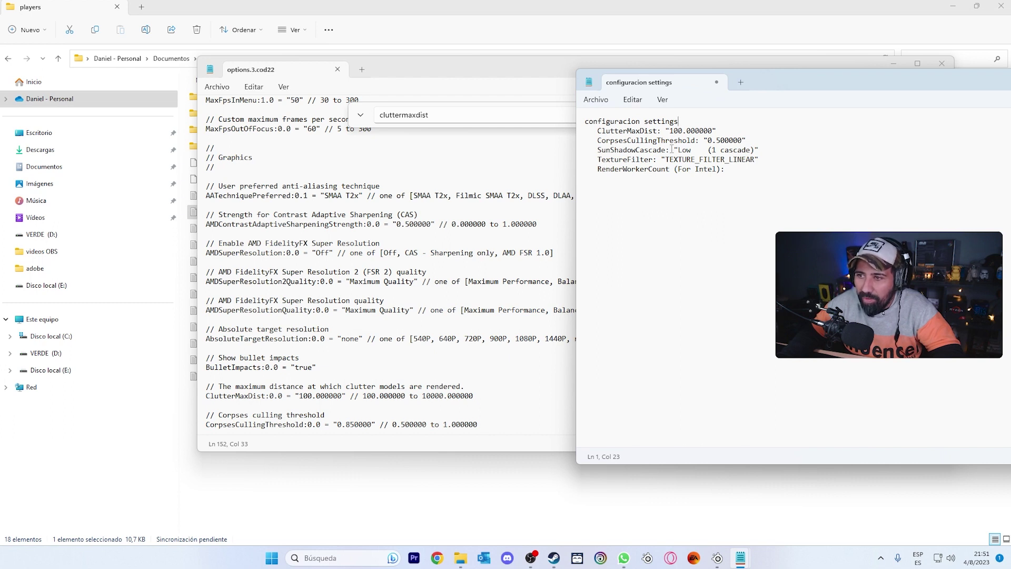
left_click_drag(696, 140, 597, 140)
right_click(606, 142)
left_click(633, 196)
left_click(808, 125)
left_click(380, 113)
double_click(427, 115)
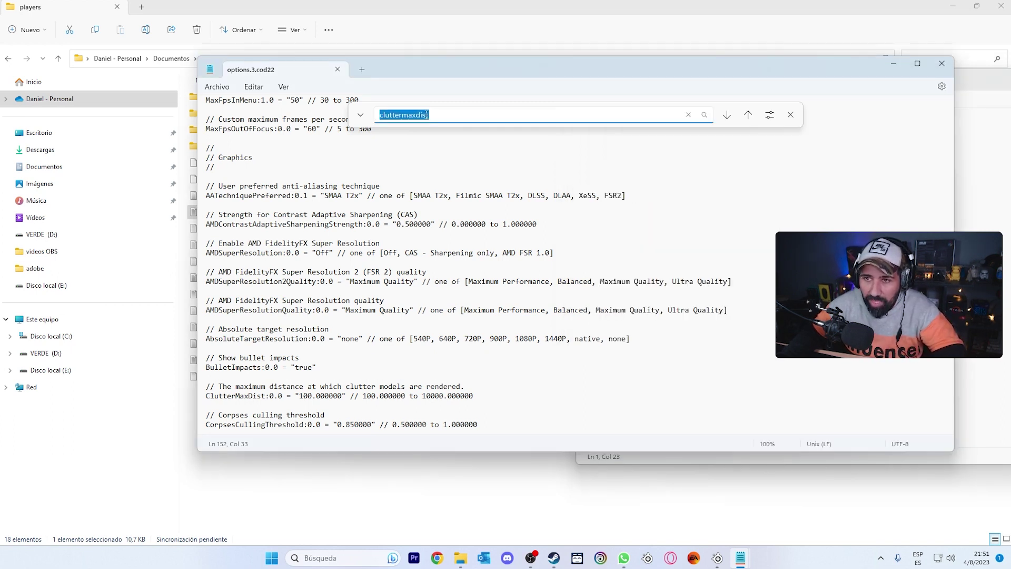
key("ctrl+v")
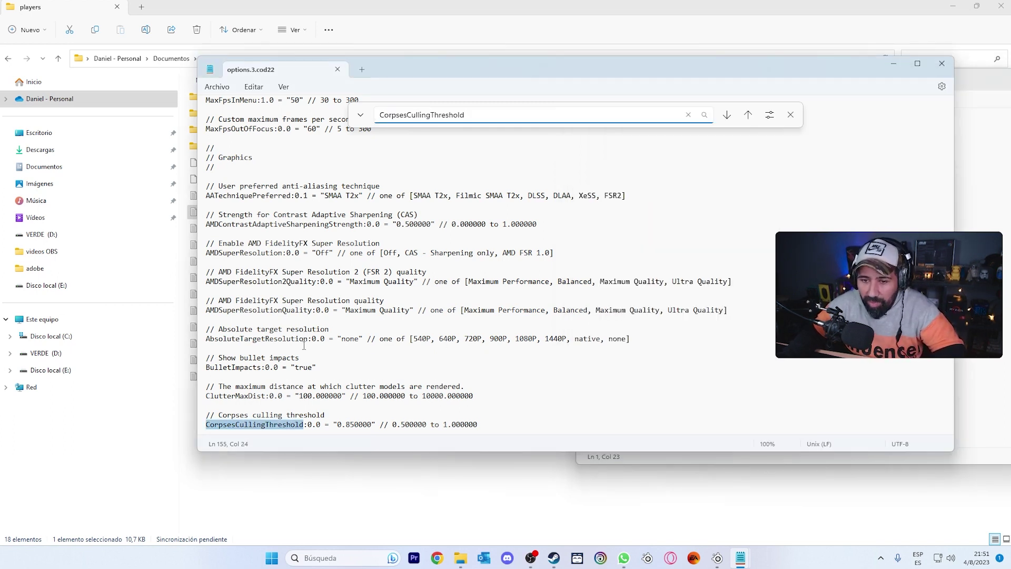
scroll(250, 405, "down", 1)
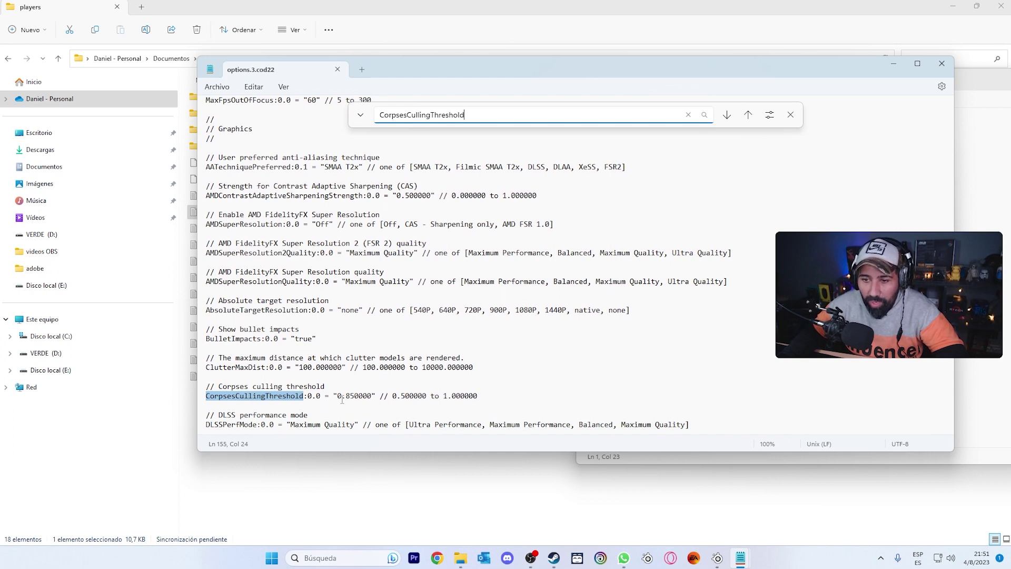
Check the notes for the CorpsesCullingThreshold value, set it to 0.500000 in options.3.cod22 and save the file.
mouse_move(740, 558)
left_click(779, 493)
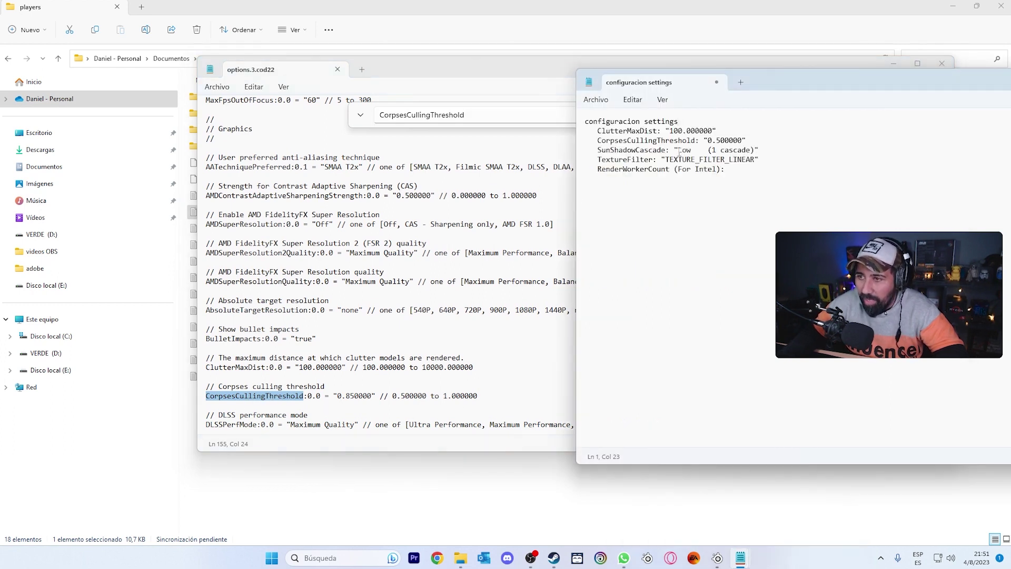
left_click_drag(706, 140, 741, 141)
right_click(741, 140)
left_click(772, 196)
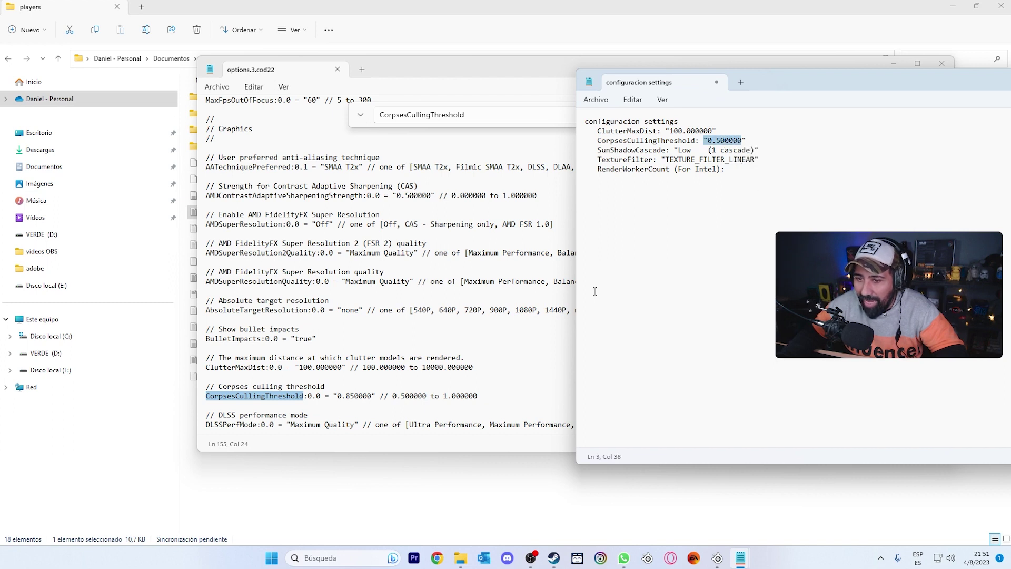
left_click(416, 401)
left_click_drag(427, 396, 396, 395)
right_click(403, 399)
left_click(438, 235)
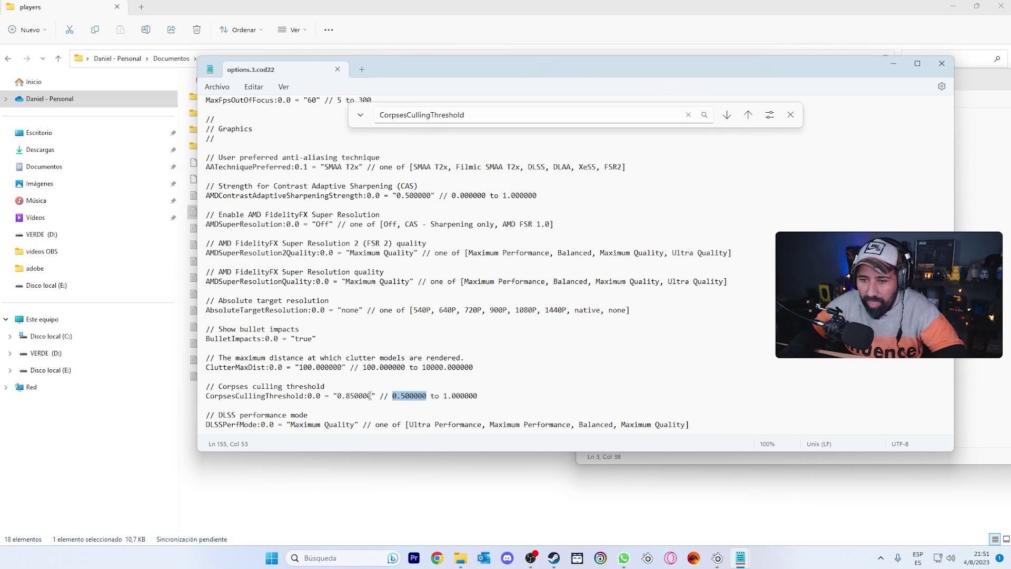
left_click_drag(372, 396, 337, 396)
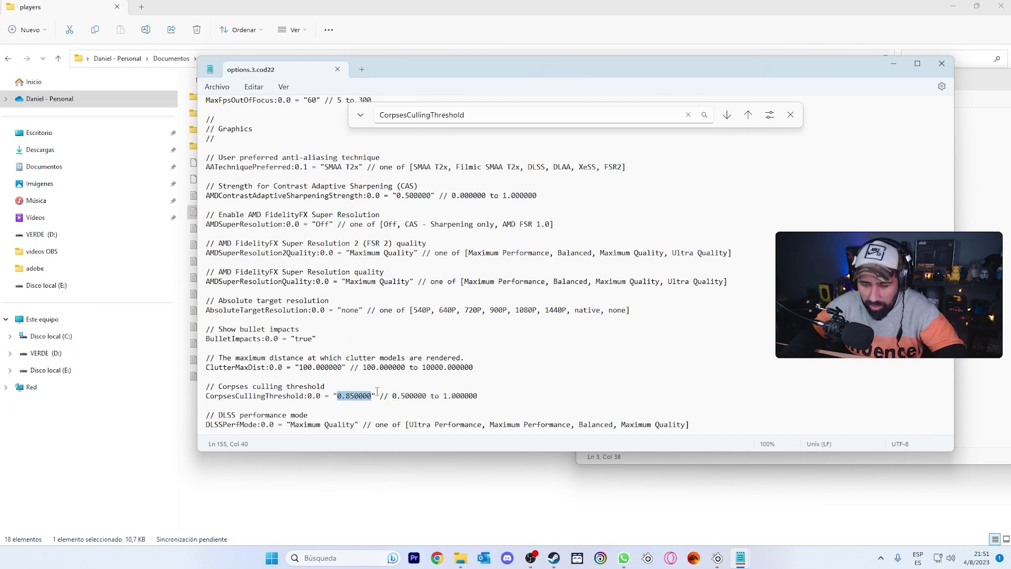
key("ctrl+v")
left_click(217, 86)
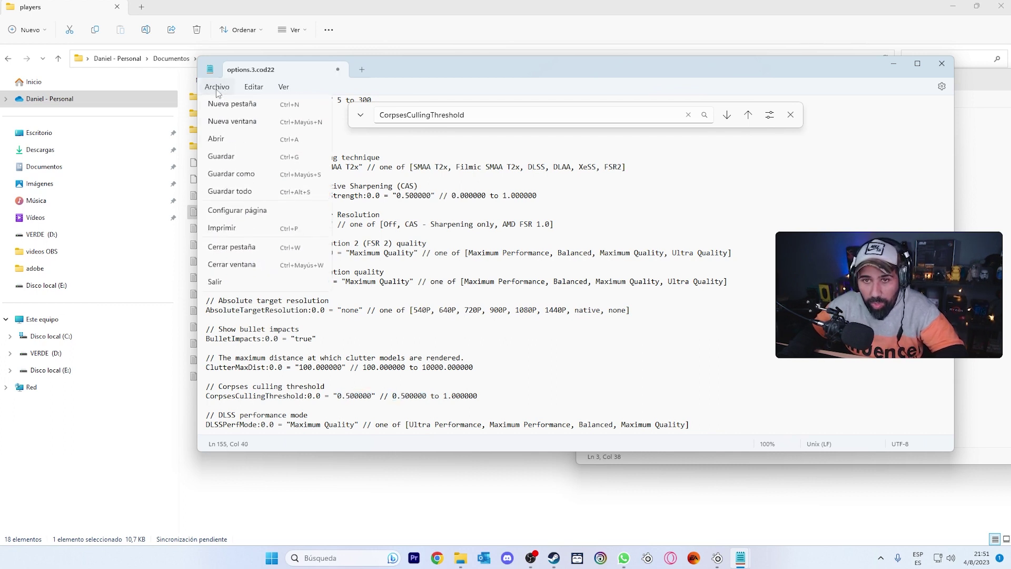
left_click(238, 158)
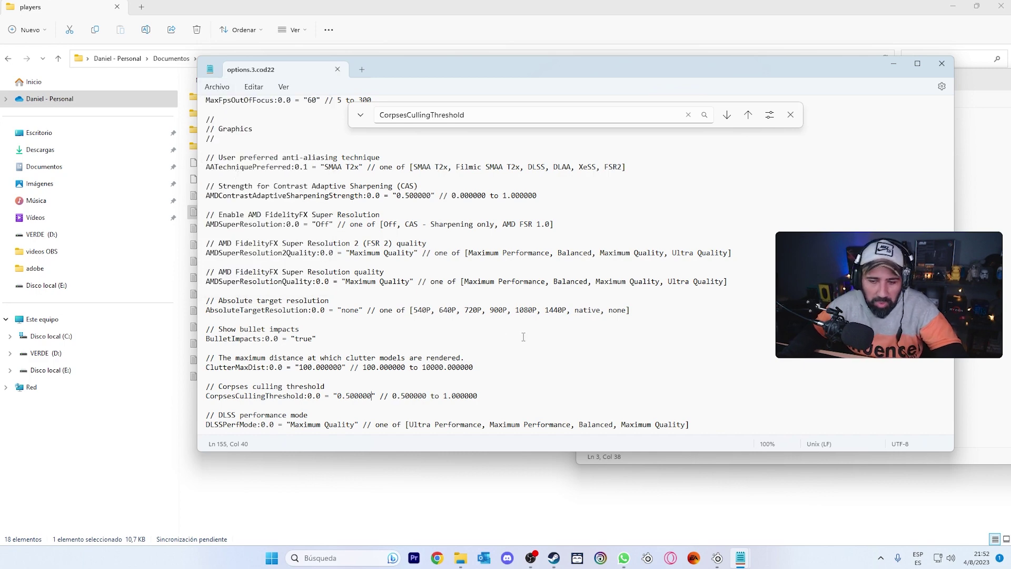
Copy the name SunShadowCascade from the notes and search for it in options.3.cod22.
scroll(505, 330, "down", 1)
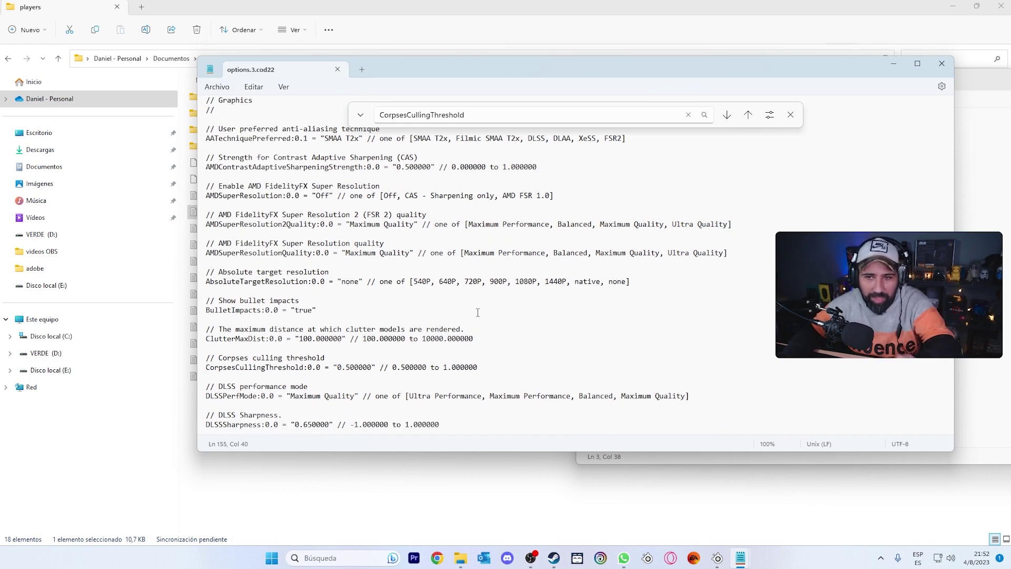
left_click(740, 558)
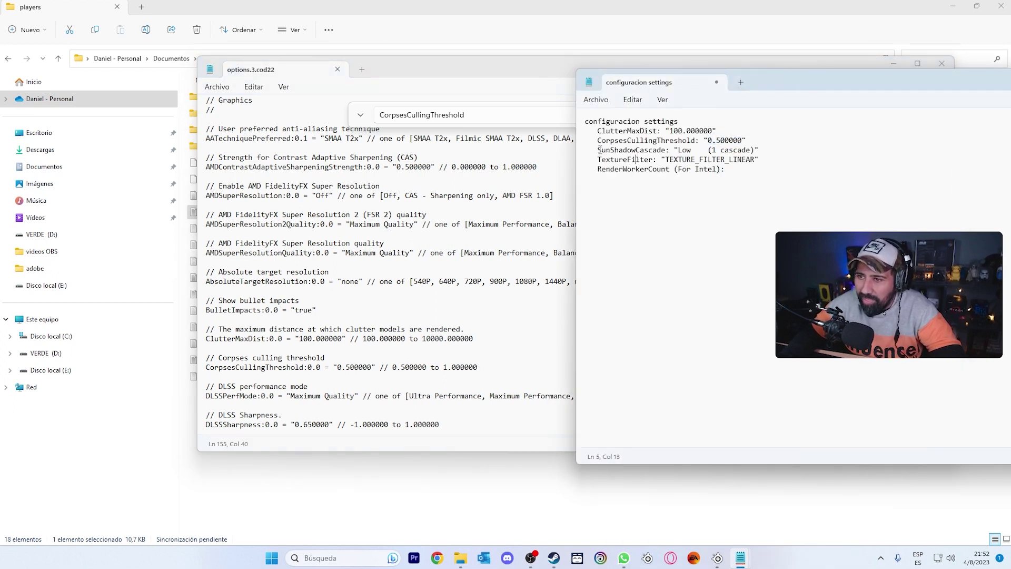
left_click_drag(597, 149, 665, 151)
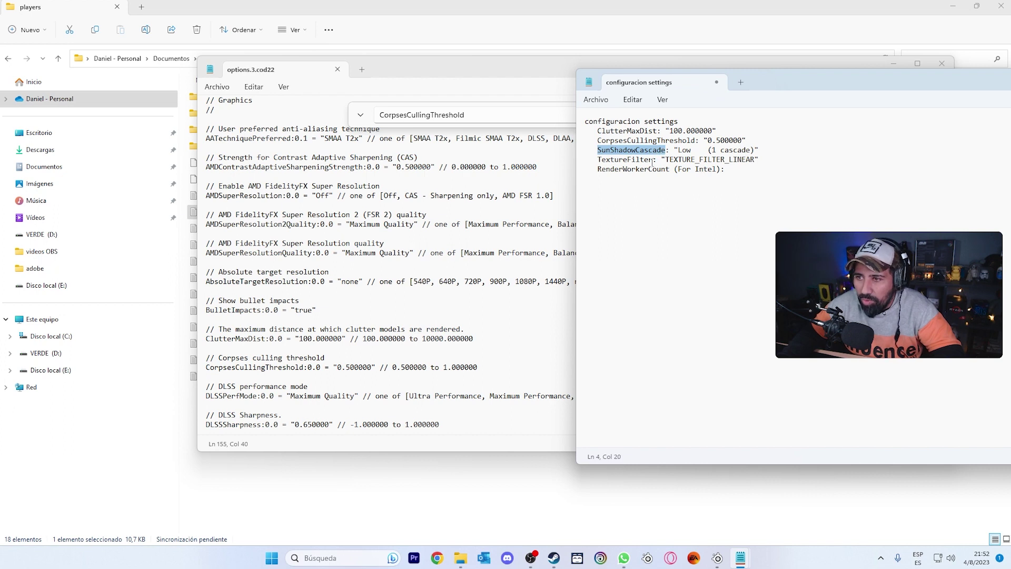
left_click(672, 194)
left_click(376, 116)
double_click(376, 116)
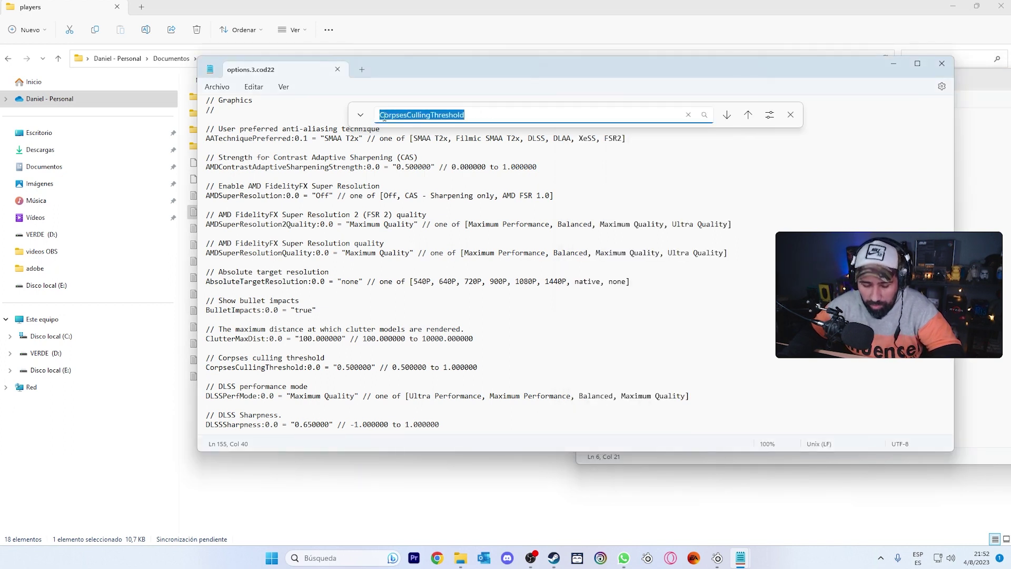
key("ctrl+v")
scroll(275, 287, "down", 2)
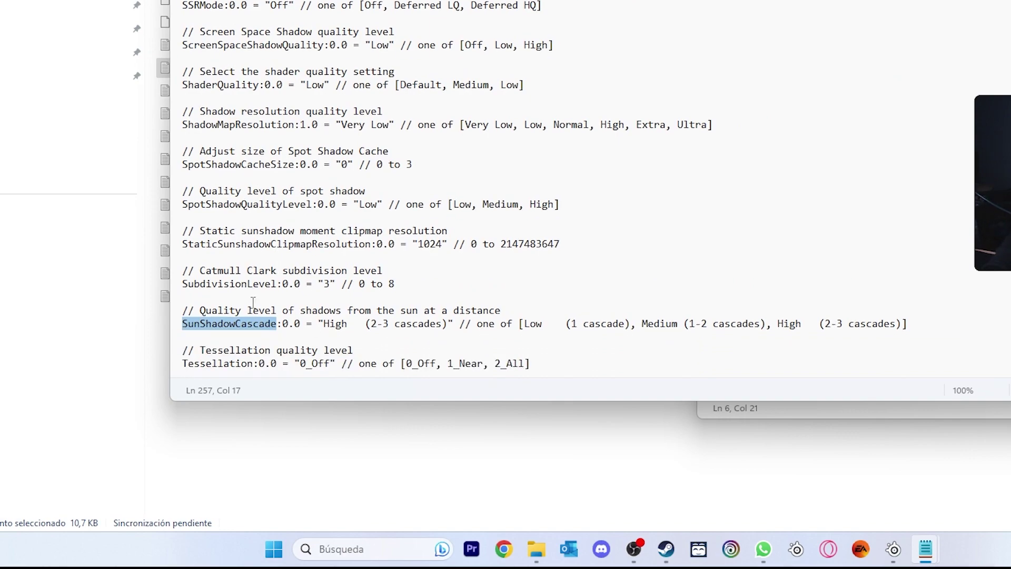
Copy the SunShadowCascade value from the notes, replace the current setting with "Low (1 cascade)" and save options.3.cod22.
scroll(311, 311, "down", 1)
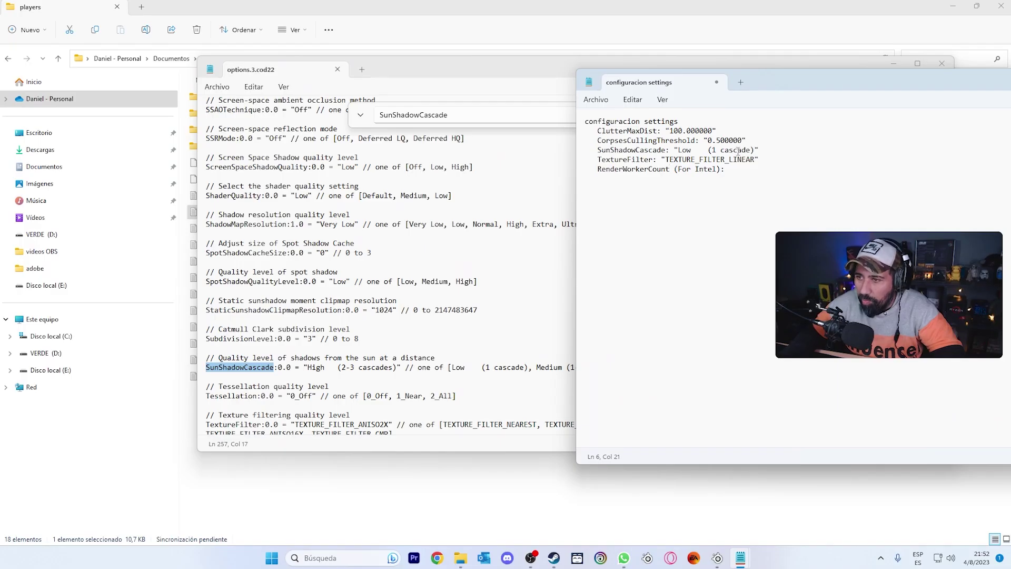
left_click_drag(679, 150, 755, 149)
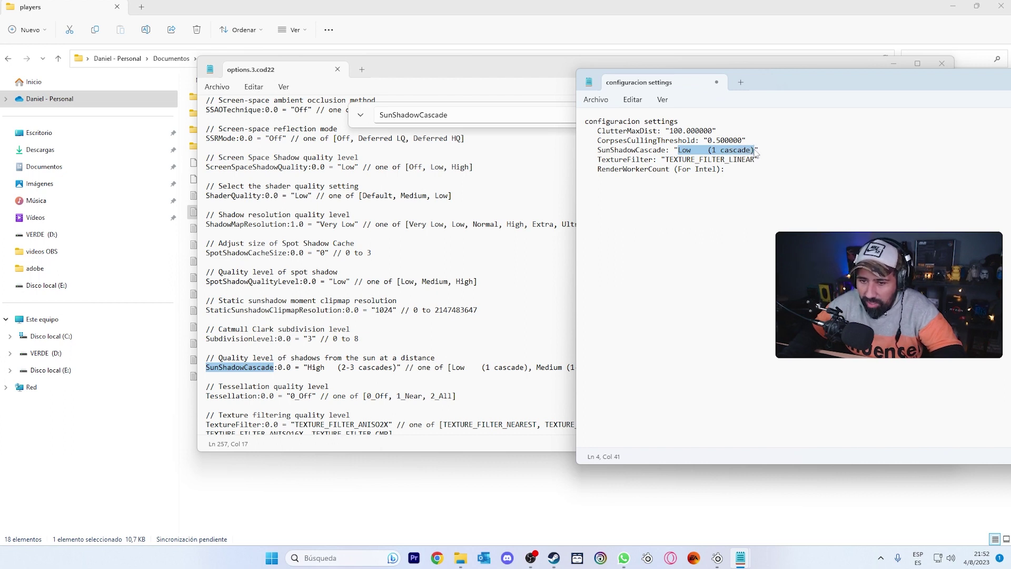
right_click(745, 153)
left_click(782, 208)
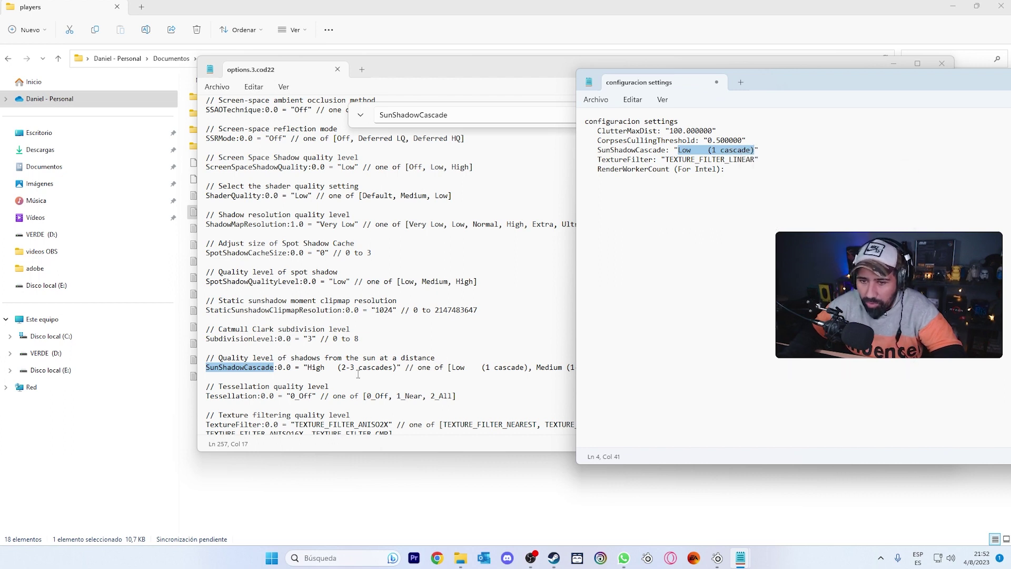
left_click(381, 367)
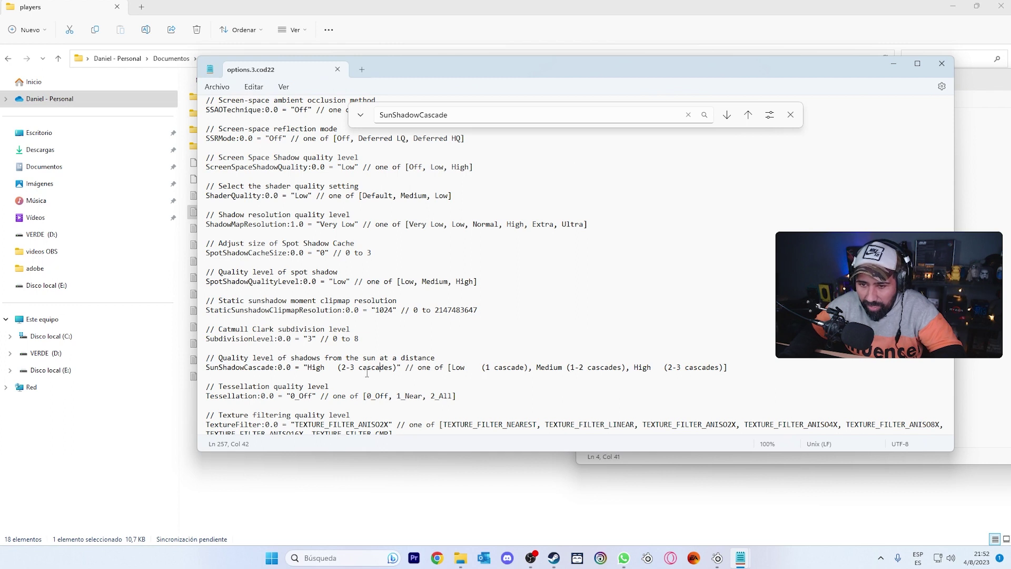
left_click_drag(400, 367, 331, 372)
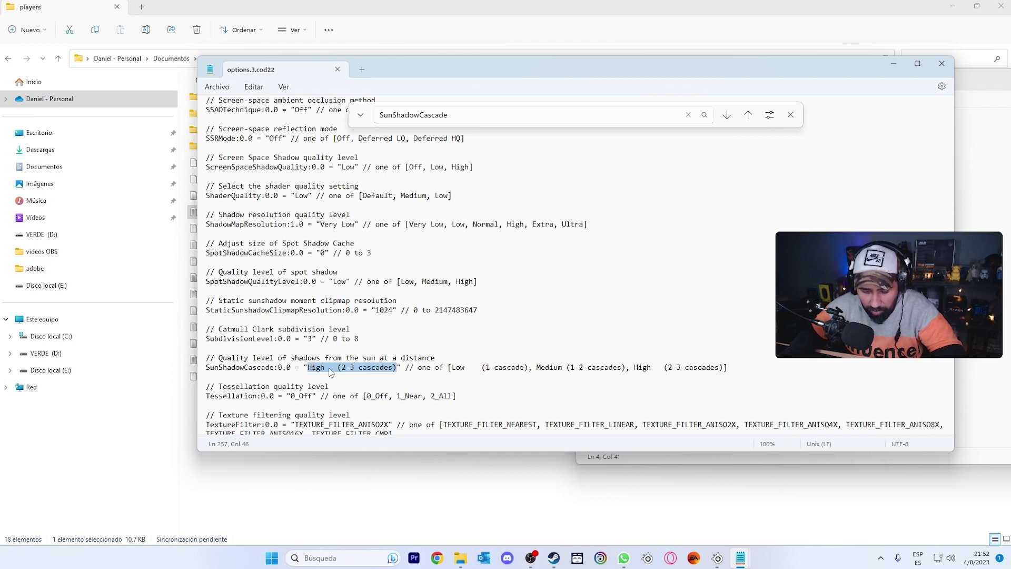
key("ctrl+v")
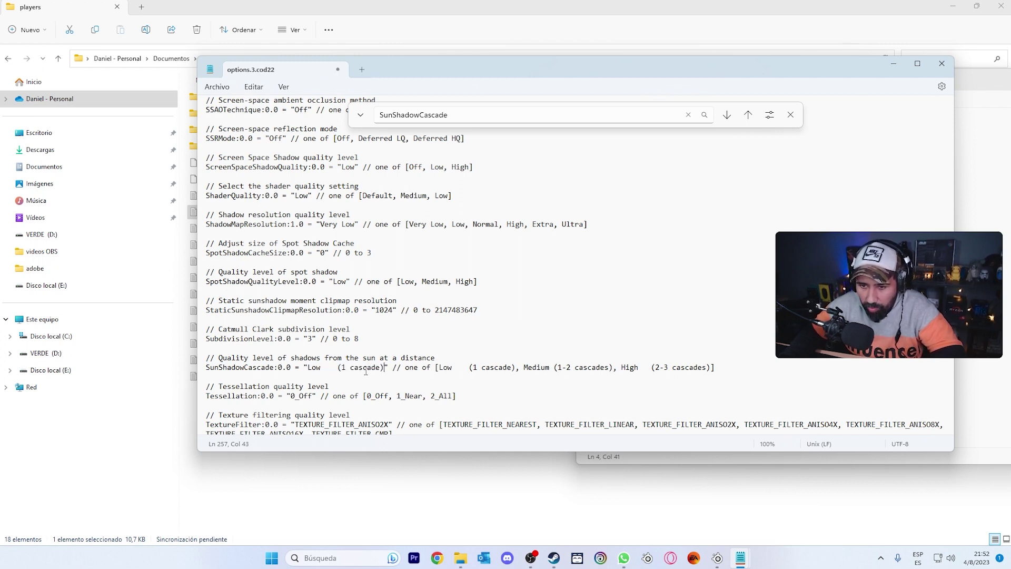
left_click(217, 86)
left_click(240, 157)
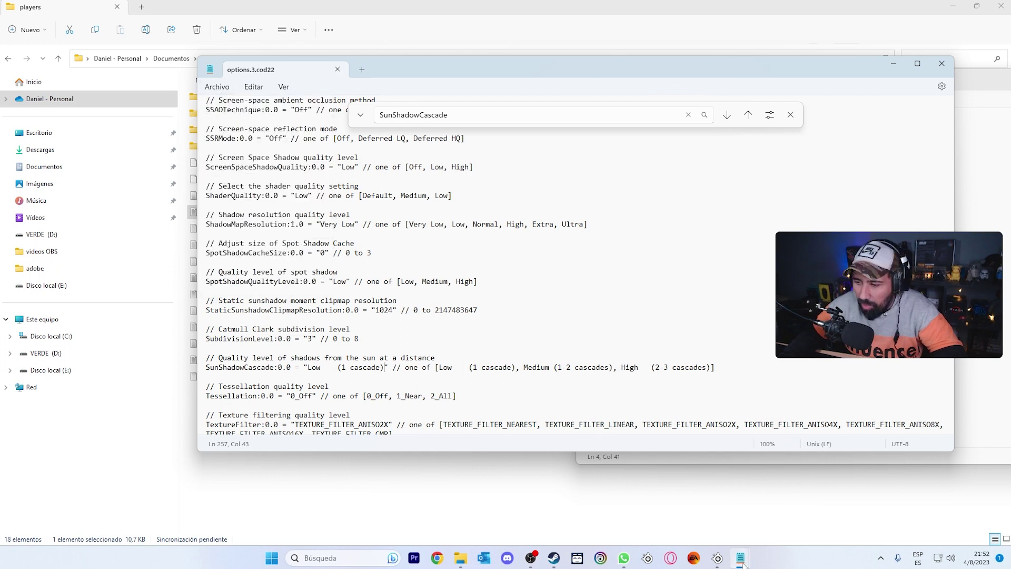
Copy the name TextureFilter from the notes and search for it in options.3.cod22.
left_click(683, 518)
left_click(646, 168)
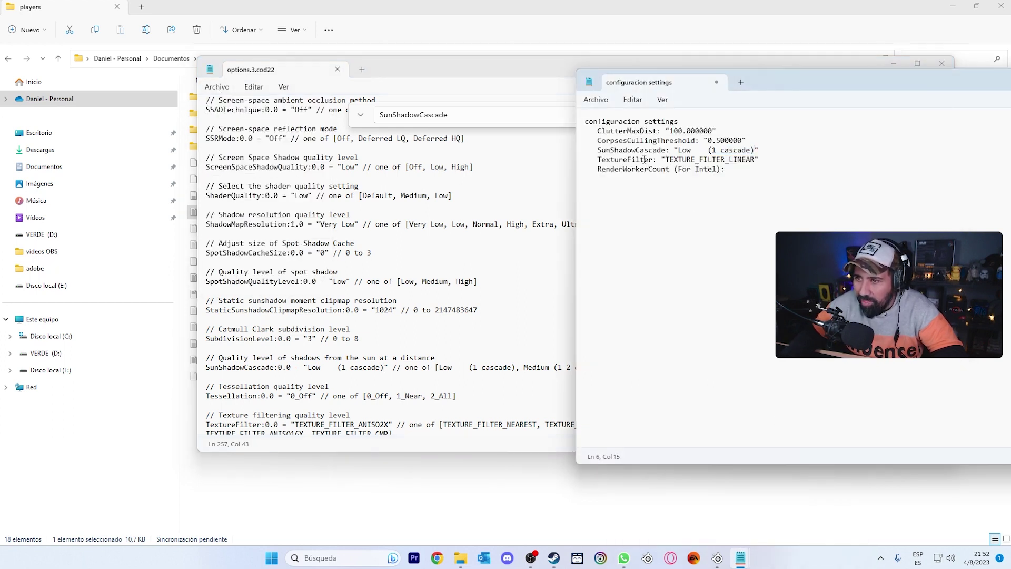
left_click_drag(597, 159, 652, 160)
right_click(655, 160)
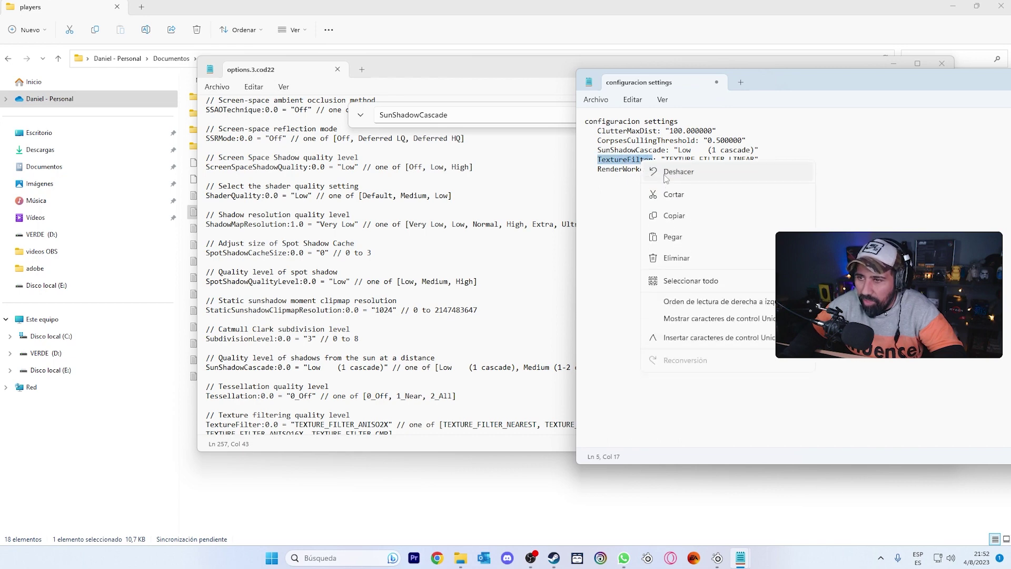
left_click(627, 210)
left_click(409, 115)
key("ctrl+v")
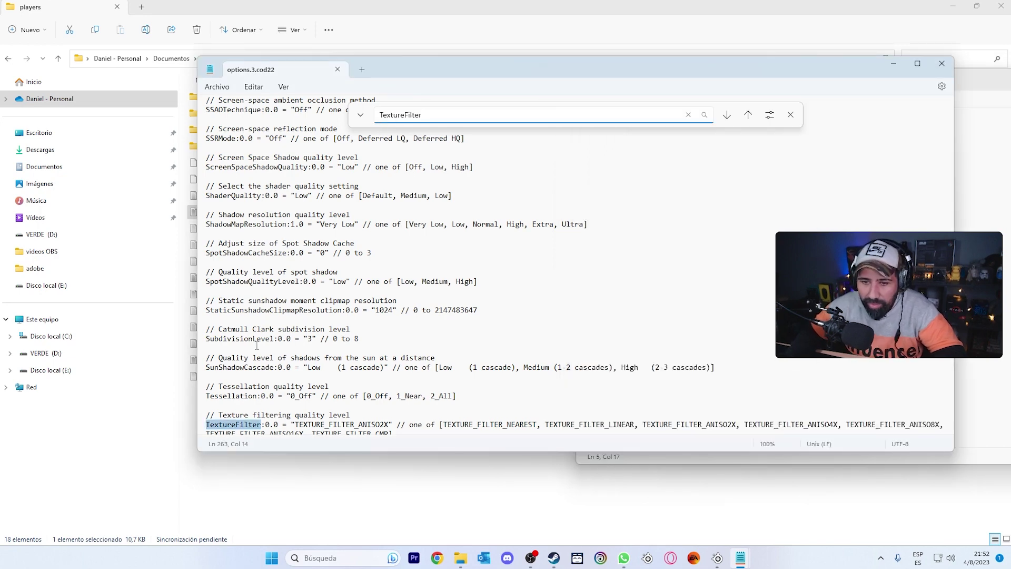
scroll(314, 370, "down", 2)
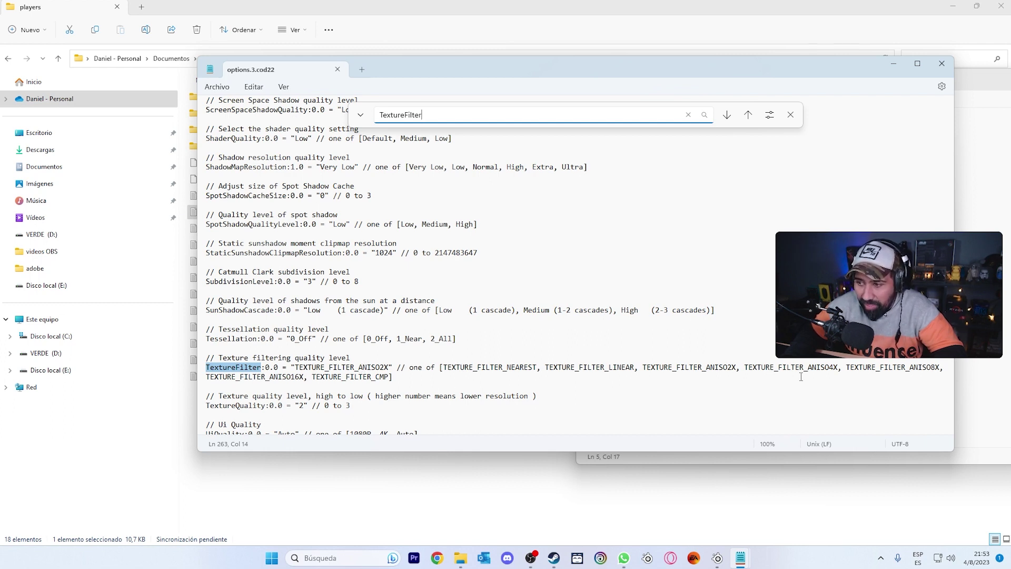
Copy the TextureFilter value from the notes, set it to TEXTURE_FILTER_LINEAR in options.3.cod22 and save the file.
mouse_move(741, 558)
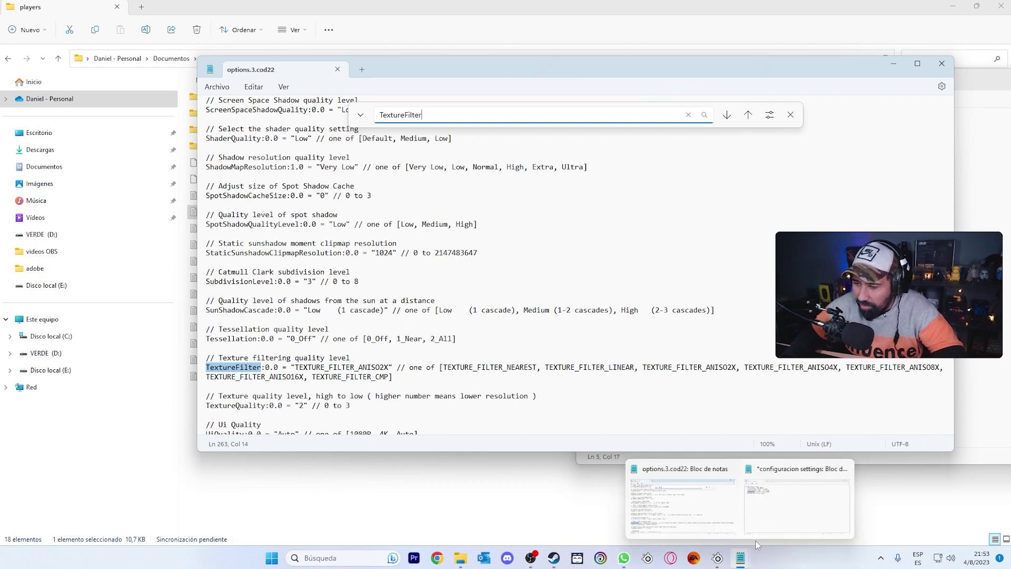
left_click(802, 487)
left_click_drag(711, 160, 665, 159)
right_click(666, 161)
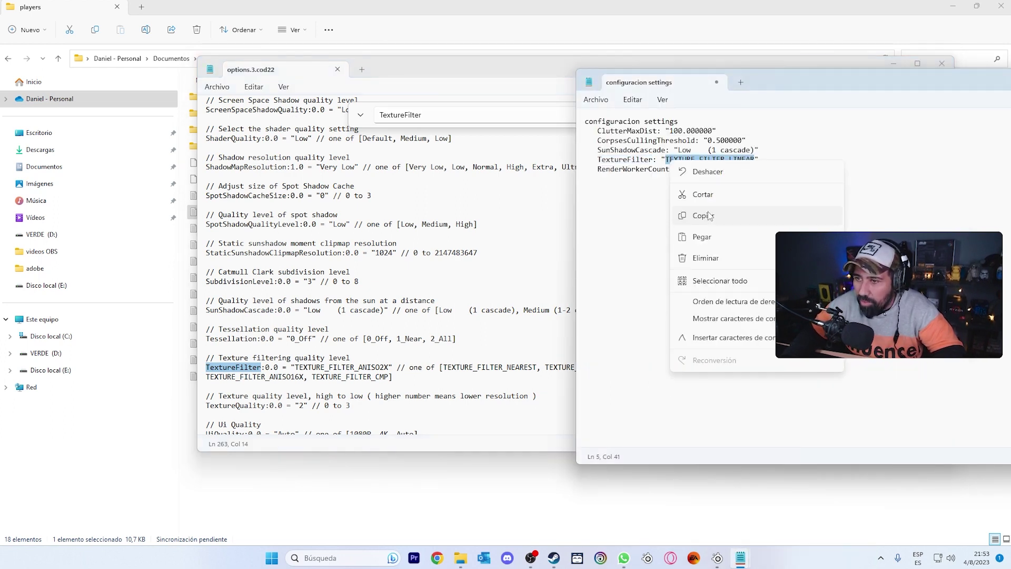
left_click(695, 213)
left_click(360, 367)
left_click_drag(391, 367, 296, 367)
key("ctrl+v")
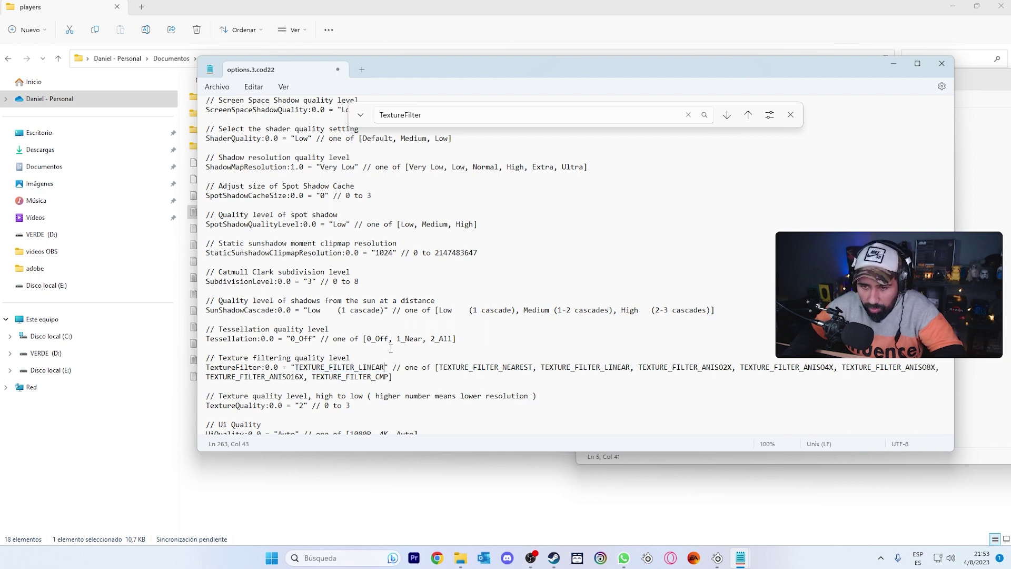
left_click(218, 87)
left_click(234, 156)
Copy the name RenderWorkerCount from the notes and search for it in options.3.cod22.
mouse_move(740, 558)
left_click(803, 532)
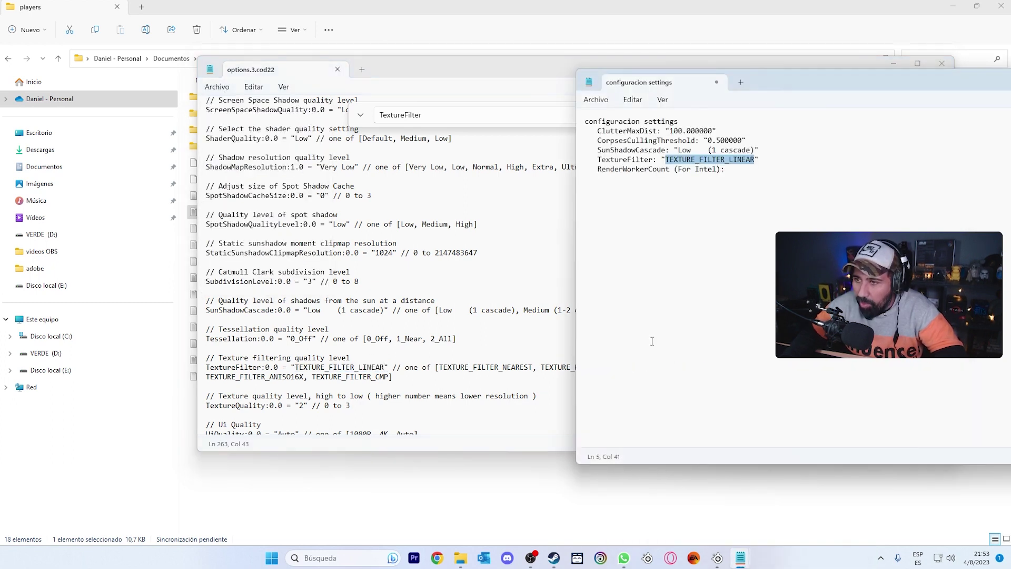
left_click(657, 181)
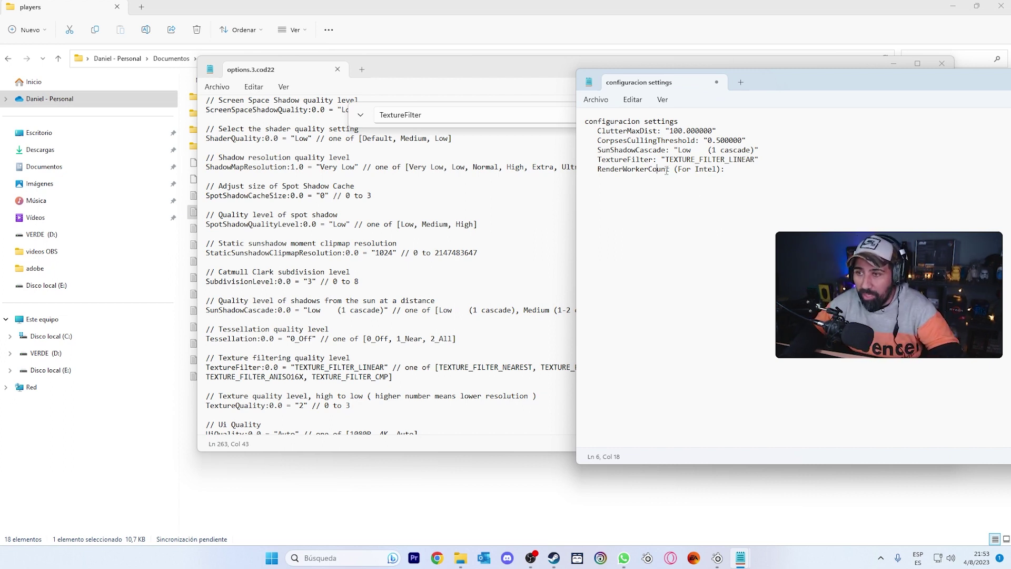
left_click_drag(670, 170, 598, 169)
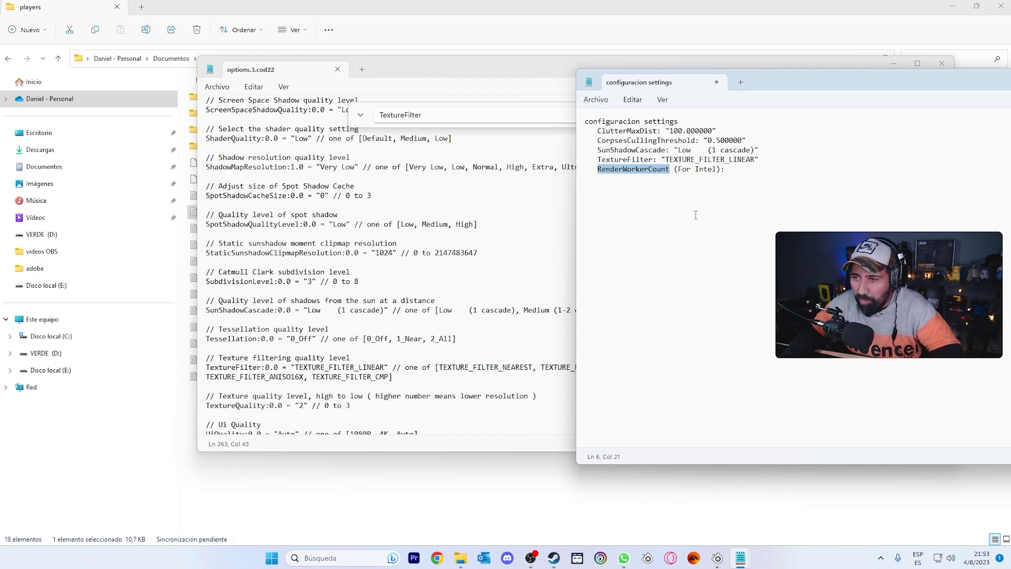
left_click(458, 115)
key("ctrl+f")
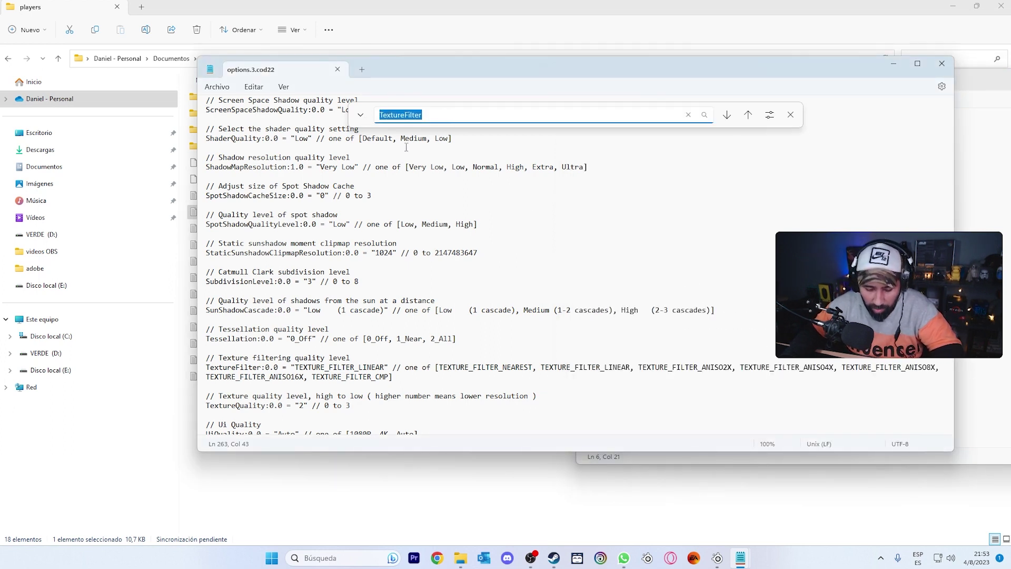
key("ctrl+v")
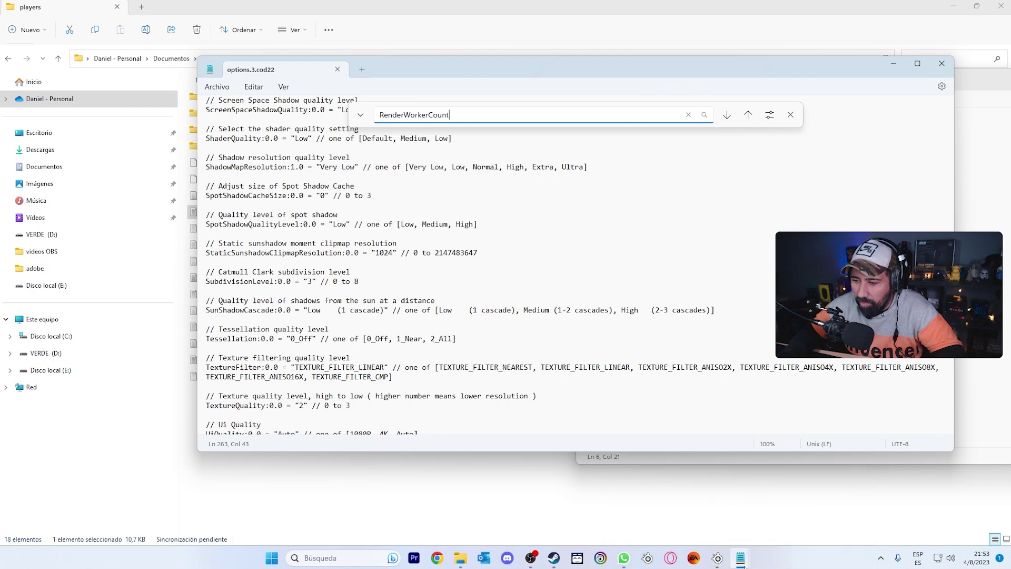
Check the setting's name in the notes and shorten the search term in options.3.cod22 to "Render".
left_click(806, 509)
left_click(611, 172)
left_click(477, 116)
left_click_drag(478, 117, 403, 118)
key("BackSpace")
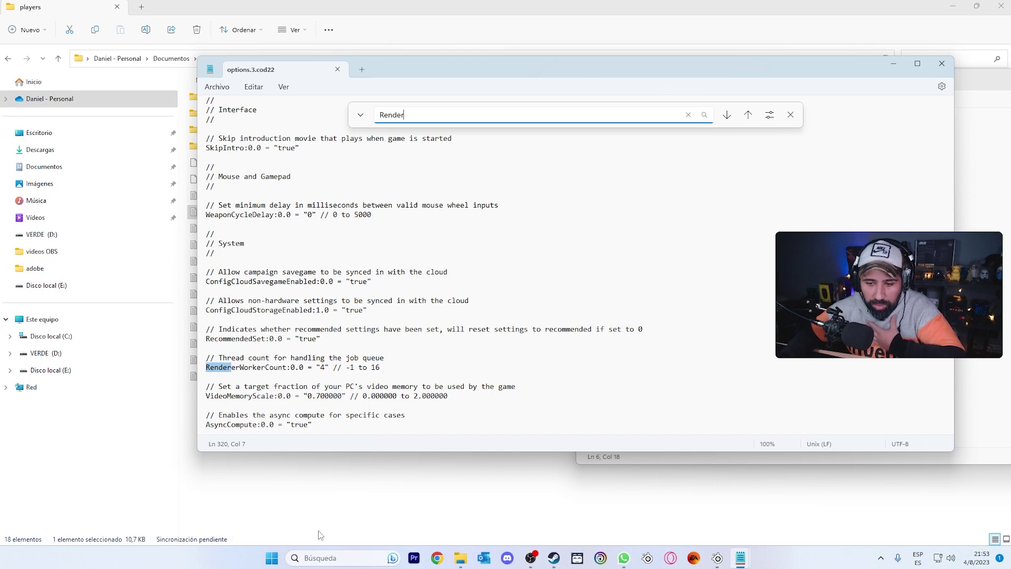
Open Task Manager (Administrador de tareas) and show the CPU performance details to check the processor's cores.
left_click(272, 559)
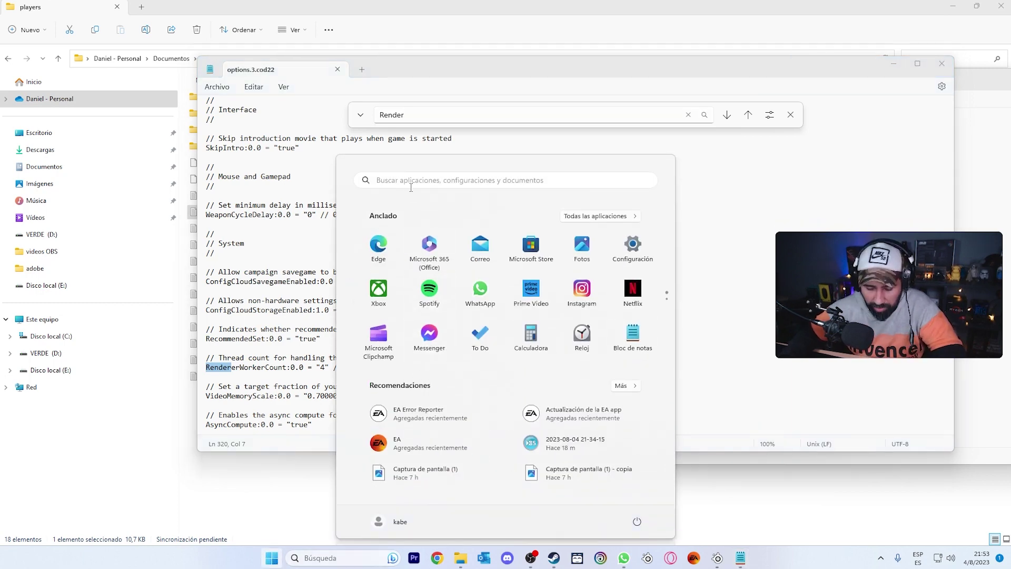
type("admin")
left_click(384, 296)
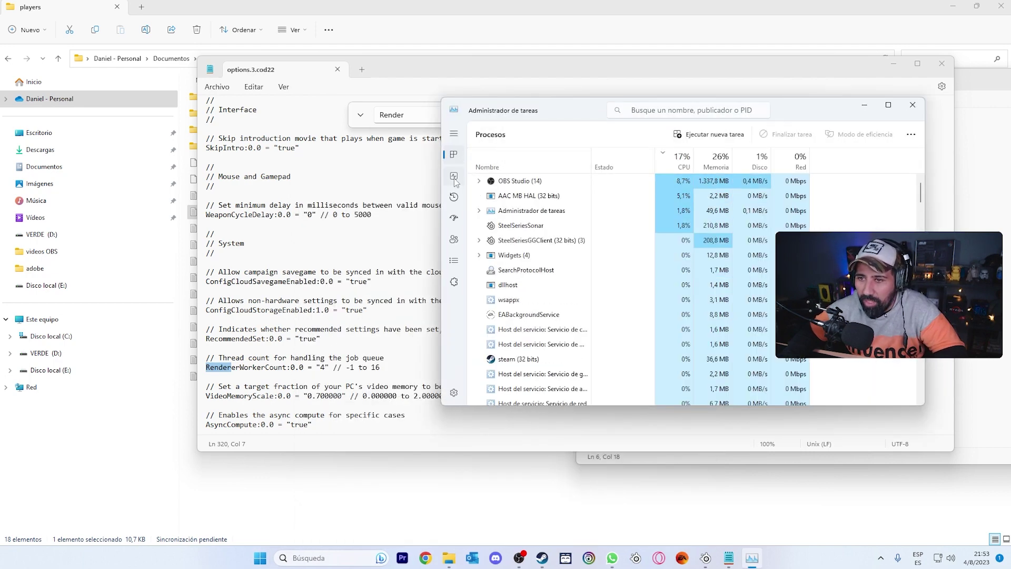
left_click(453, 176)
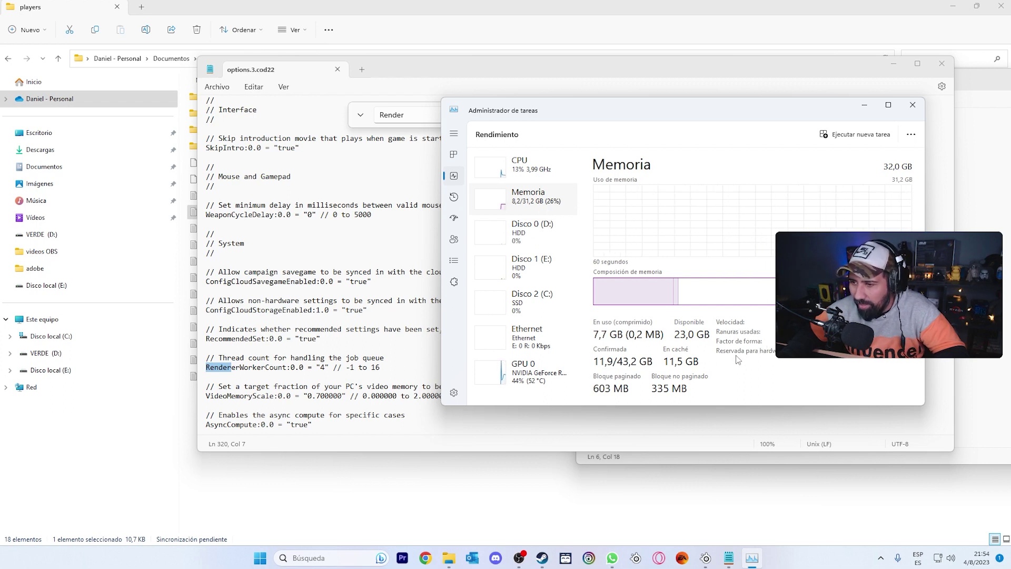
key("Up")
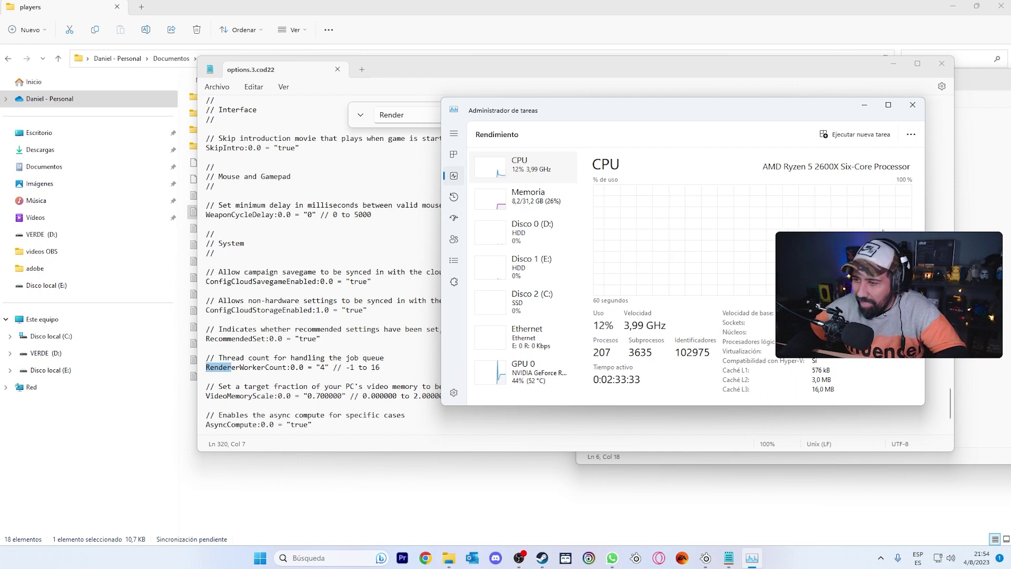
Close Task Manager, set RendererWorkerCount to 5 in options.3.cod22, then save and close the file.
left_click(913, 104)
left_click(325, 367)
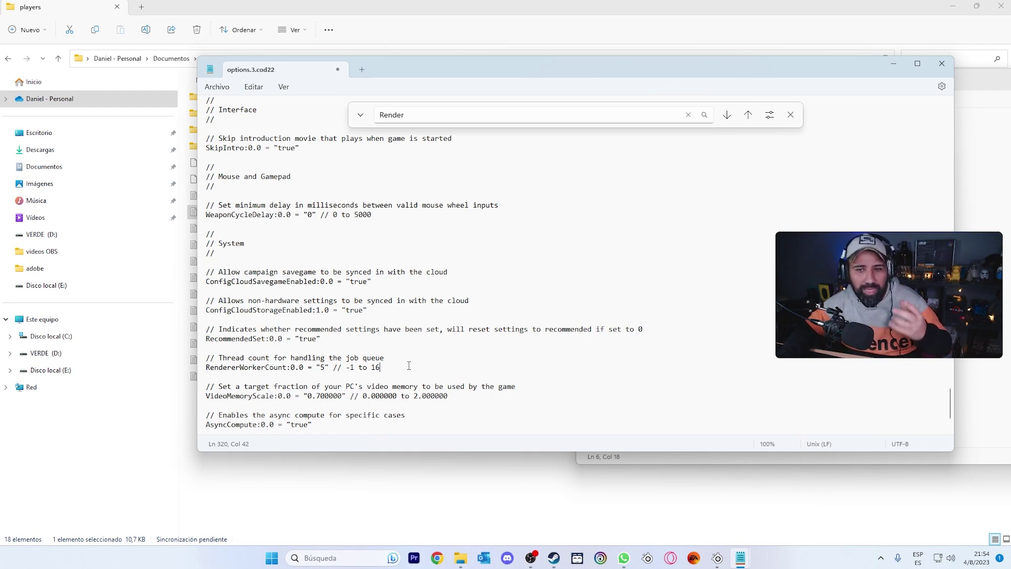
left_click(217, 86)
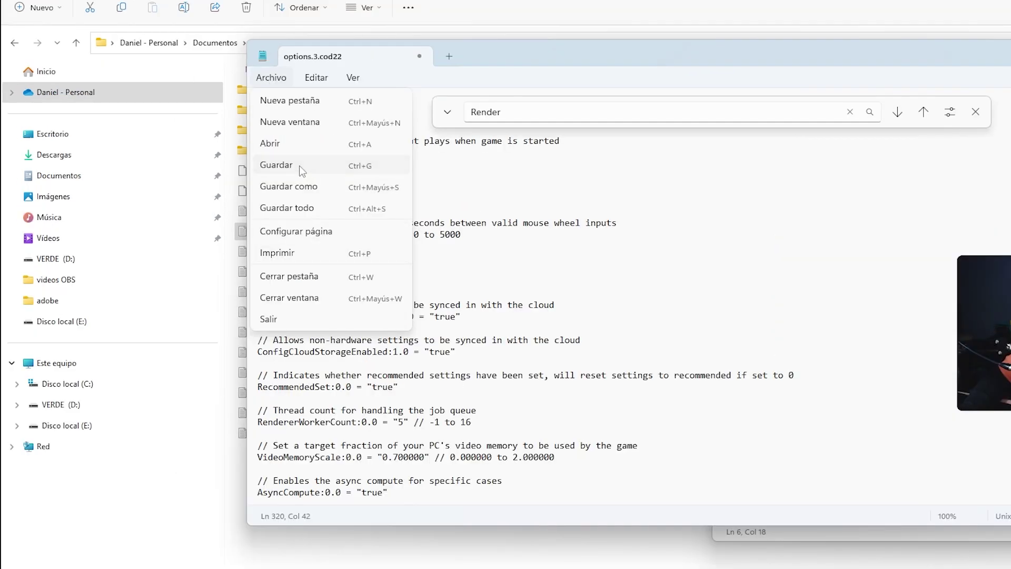
left_click(241, 159)
key("alt+F4")
Mark options.3.cod22 as read-only (Solo lectura) in its file properties.
right_click(318, 231)
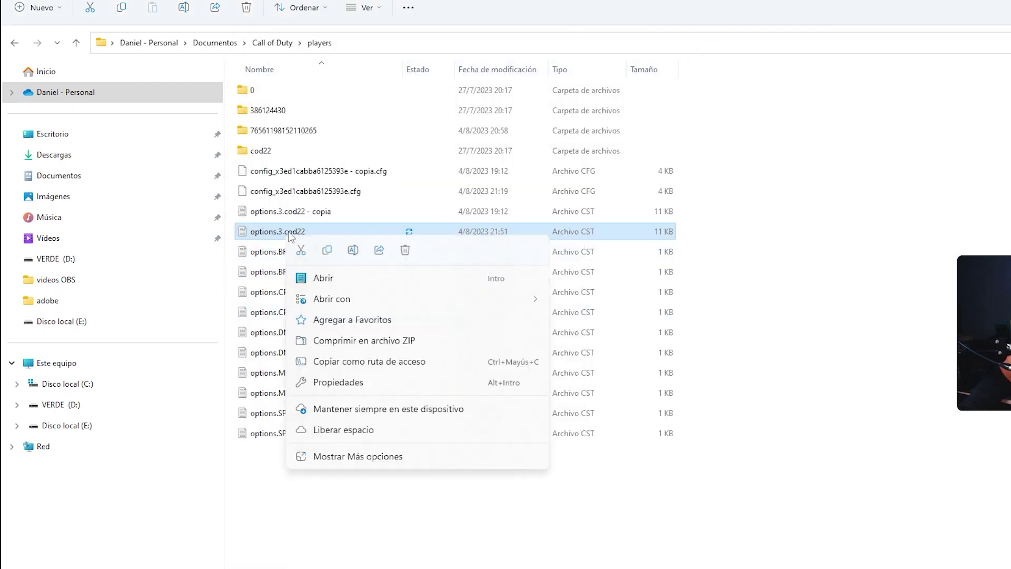
left_click(350, 382)
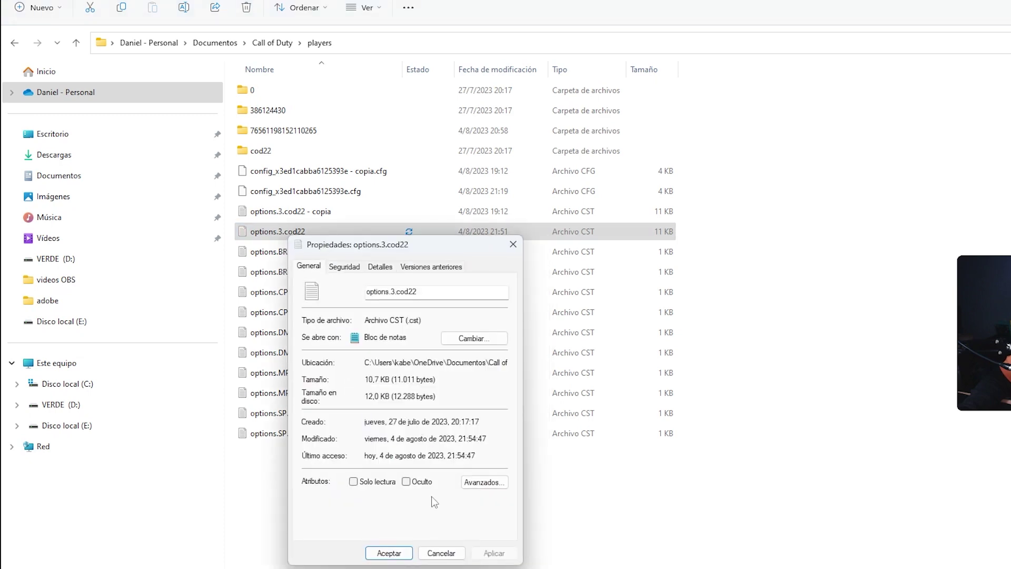
left_click(354, 482)
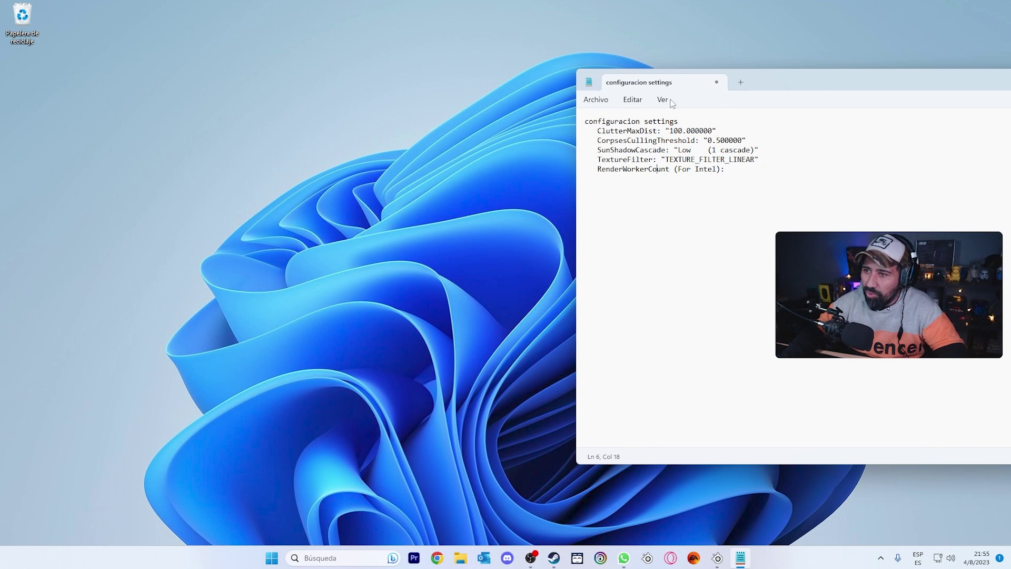
left_click_drag(785, 84, 499, 63)
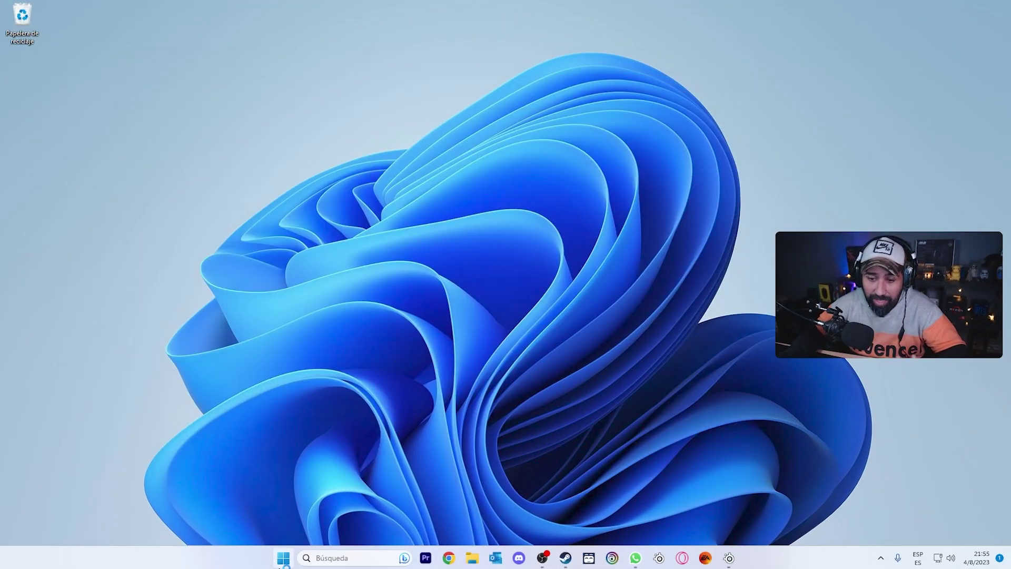
Search Windows for "act" to open the Windows Update settings, check the update status and close them.
left_click(284, 559)
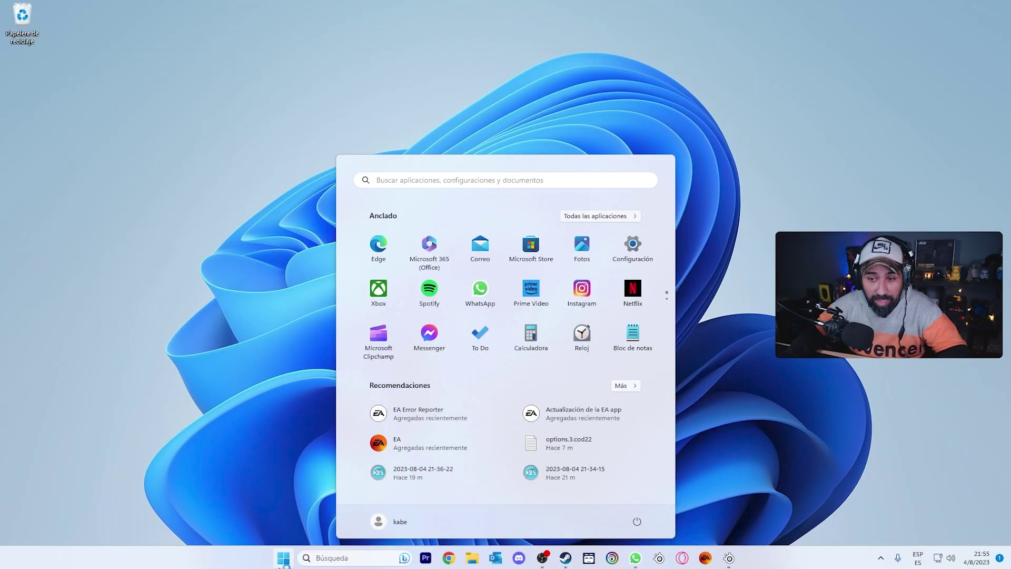
left_click(329, 559)
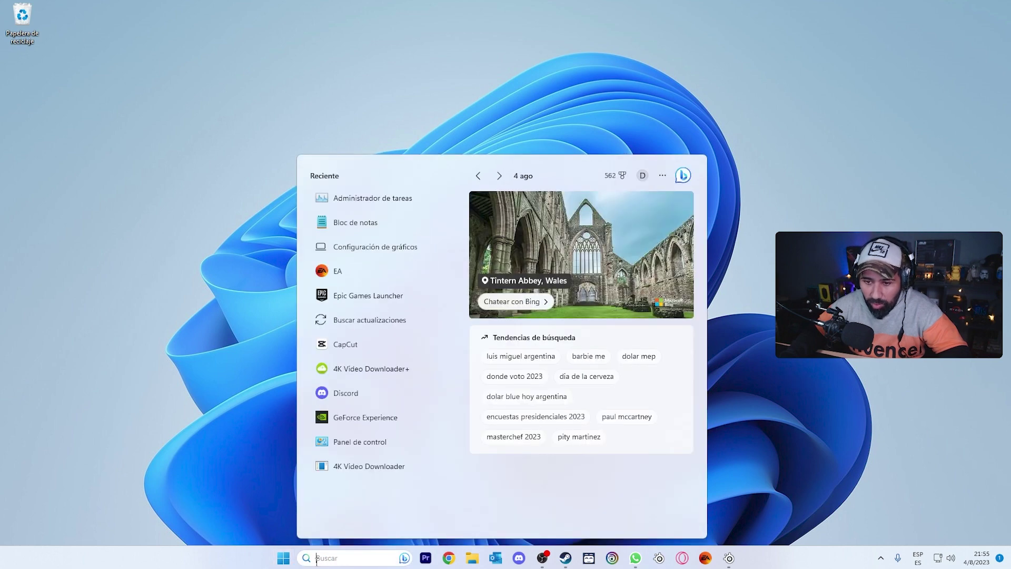
type("act")
key("Return")
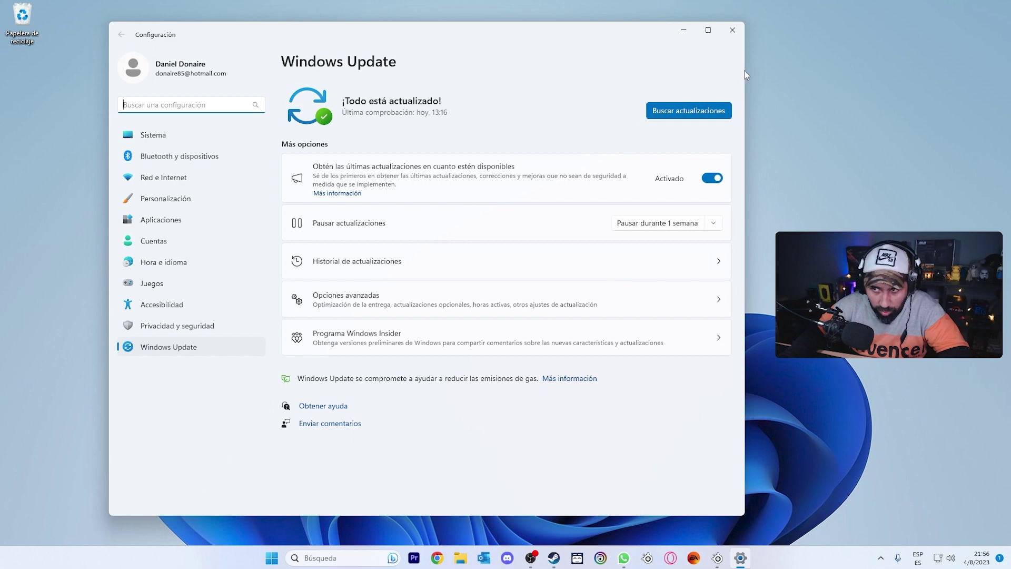
left_click(732, 30)
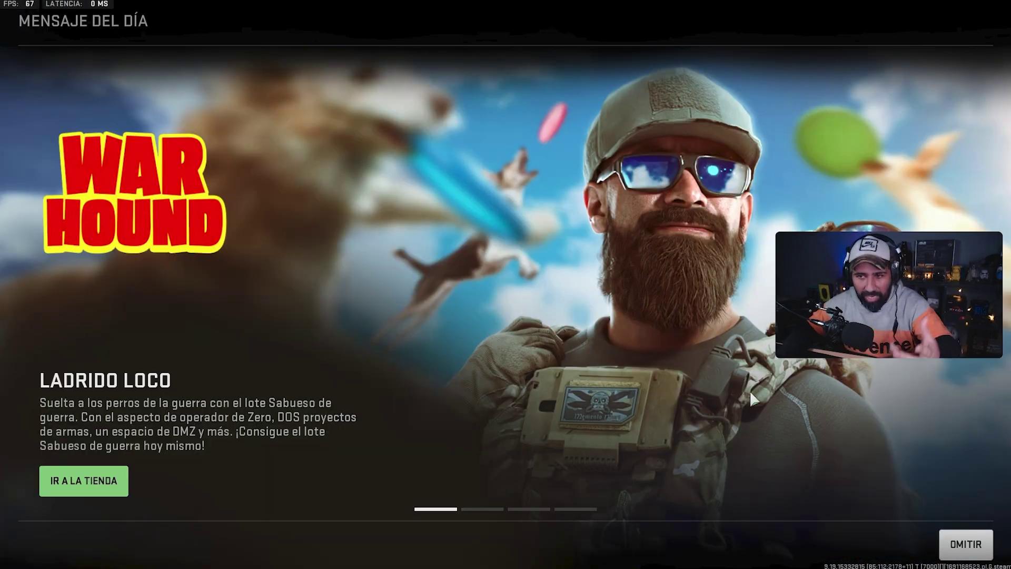
In Call of Duty HQ, skip the message of the day and open the graphics settings (Gráficos).
left_click(988, 543)
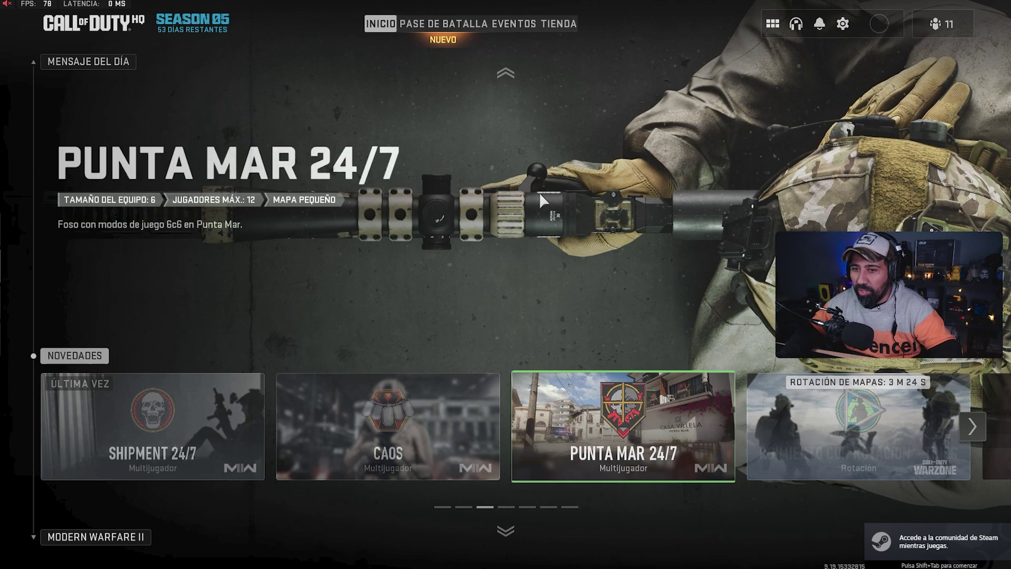
left_click(843, 24)
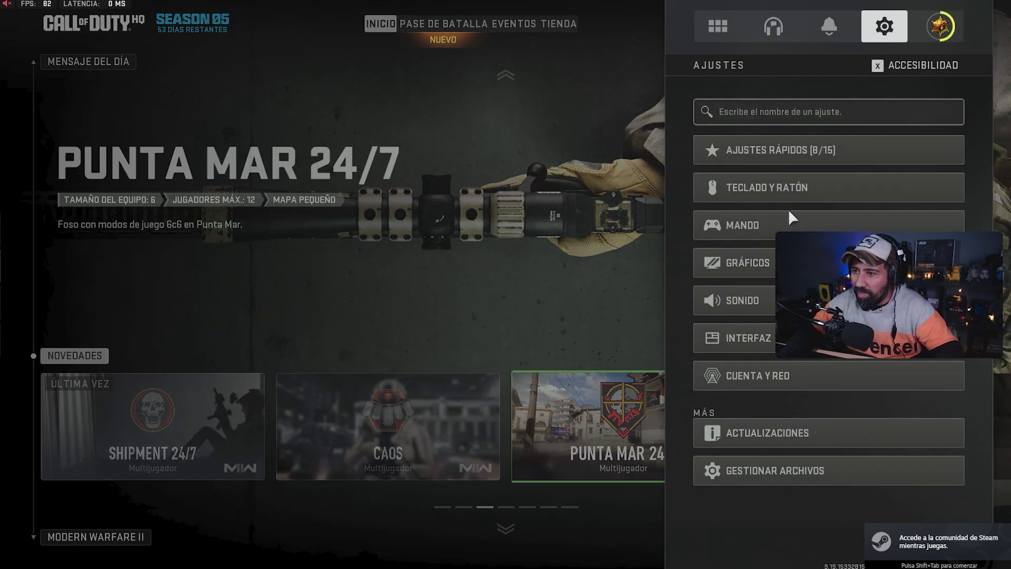
key("Return")
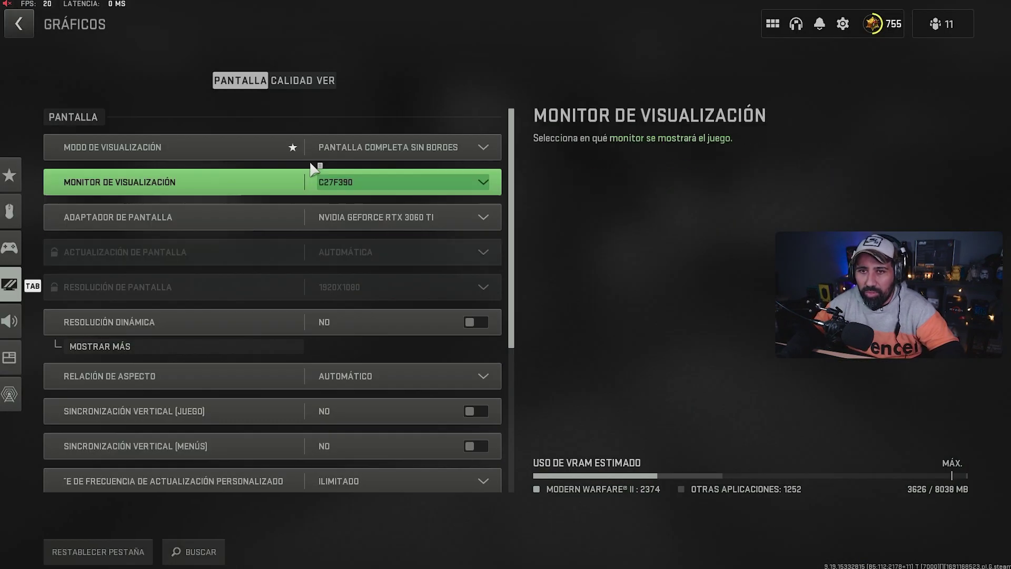
Examine the display mode choices, dynamic resolution, vertical sync and custom frame rate limit options in the display settings.
left_click(393, 156)
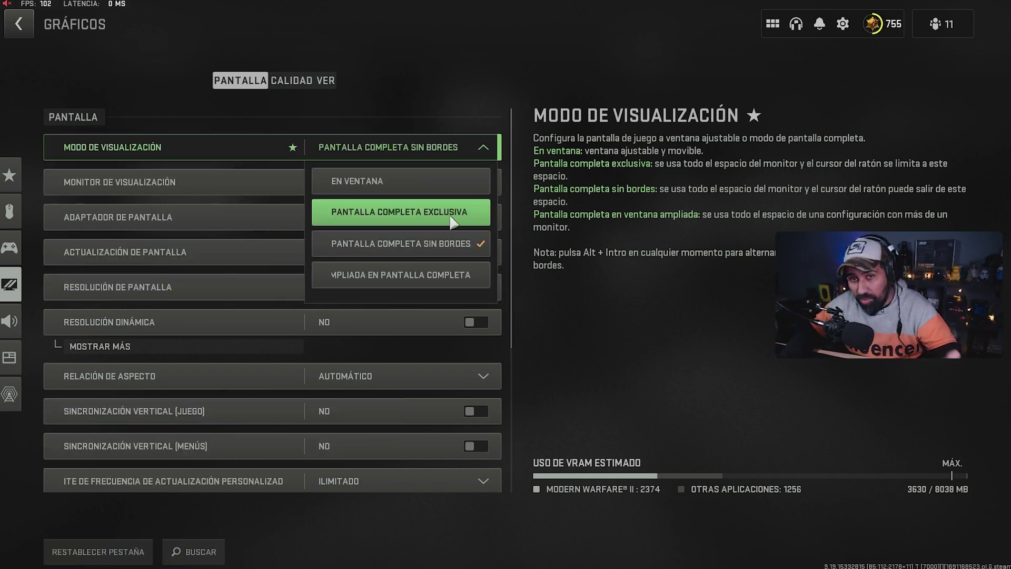
left_click(477, 150)
scroll(357, 258, "down", 2)
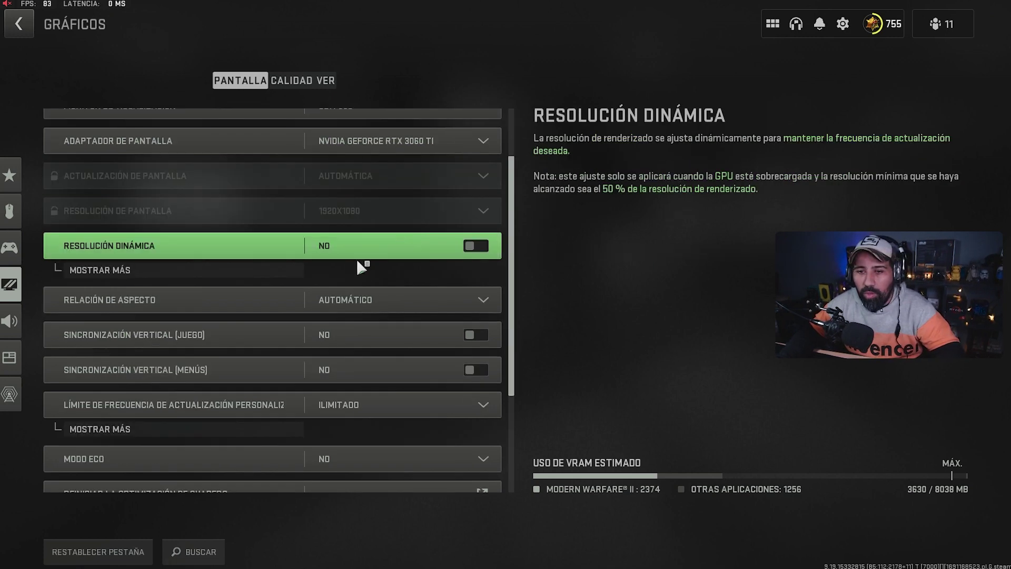
left_click(246, 270)
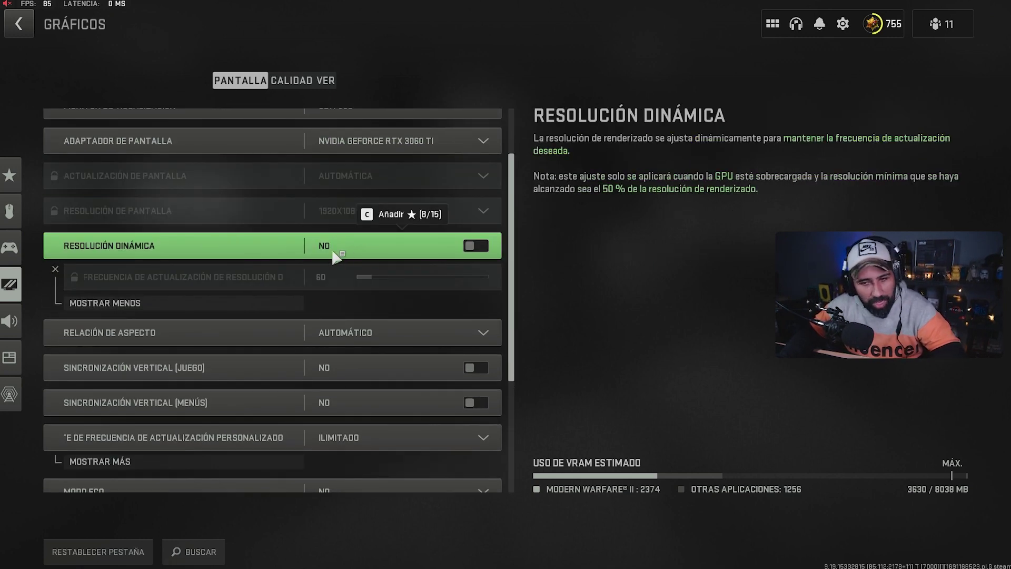
scroll(348, 263, "down", 1)
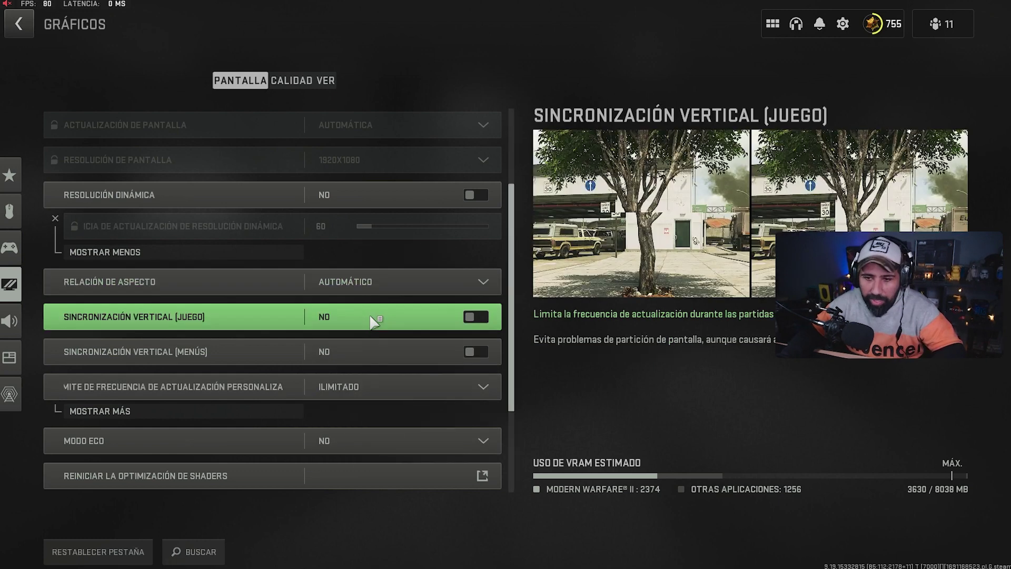
scroll(424, 330, "down", 2)
left_click(277, 359)
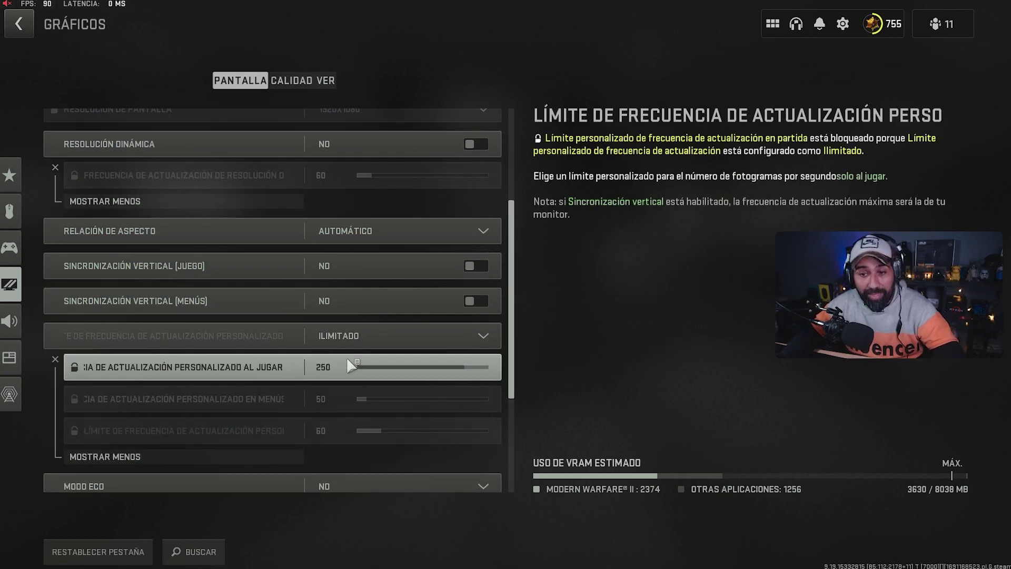
scroll(346, 356, "down", 5)
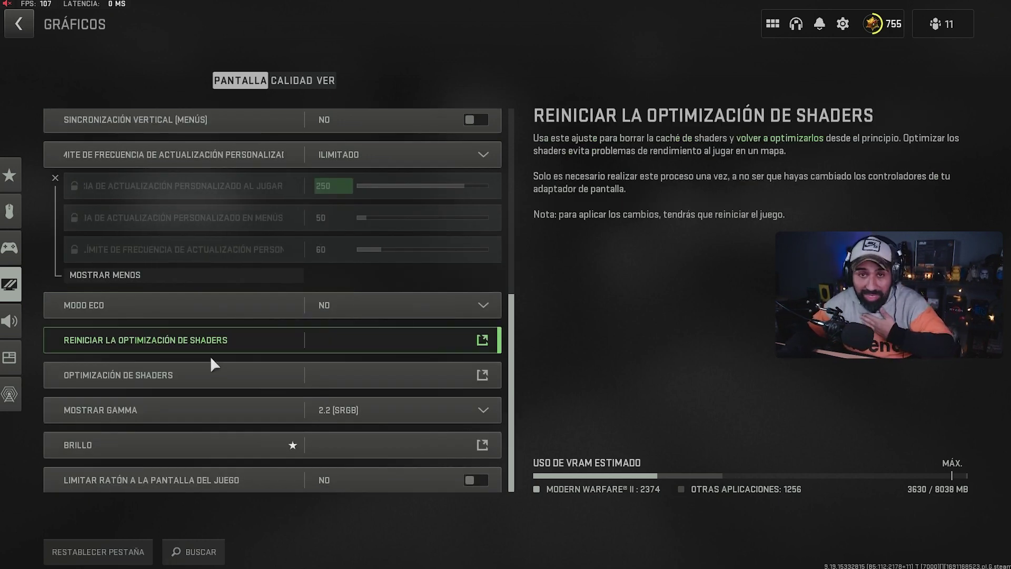
Set Modo Eco to Mínimo and apply the display settings.
left_click(427, 307)
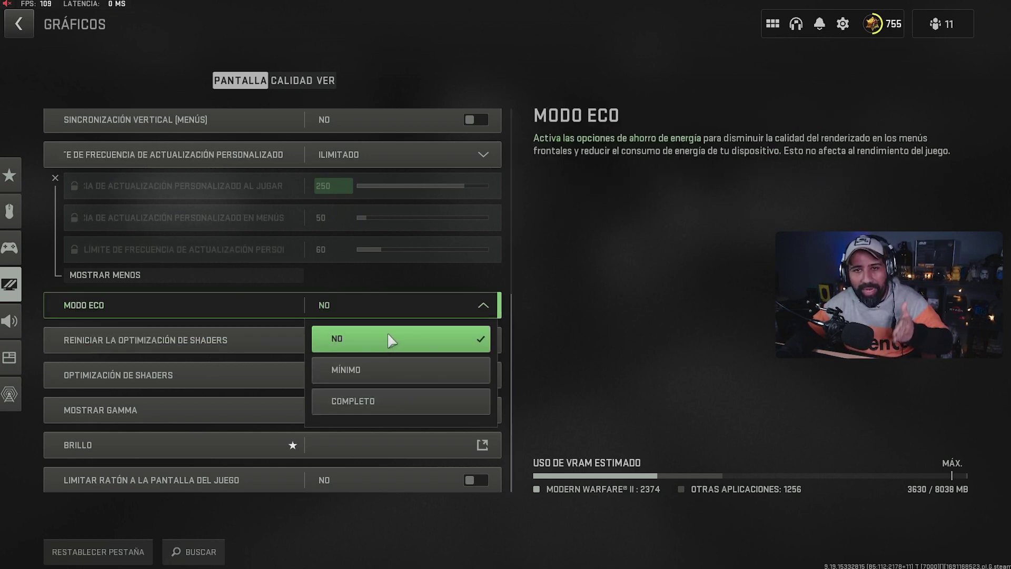
left_click(410, 378)
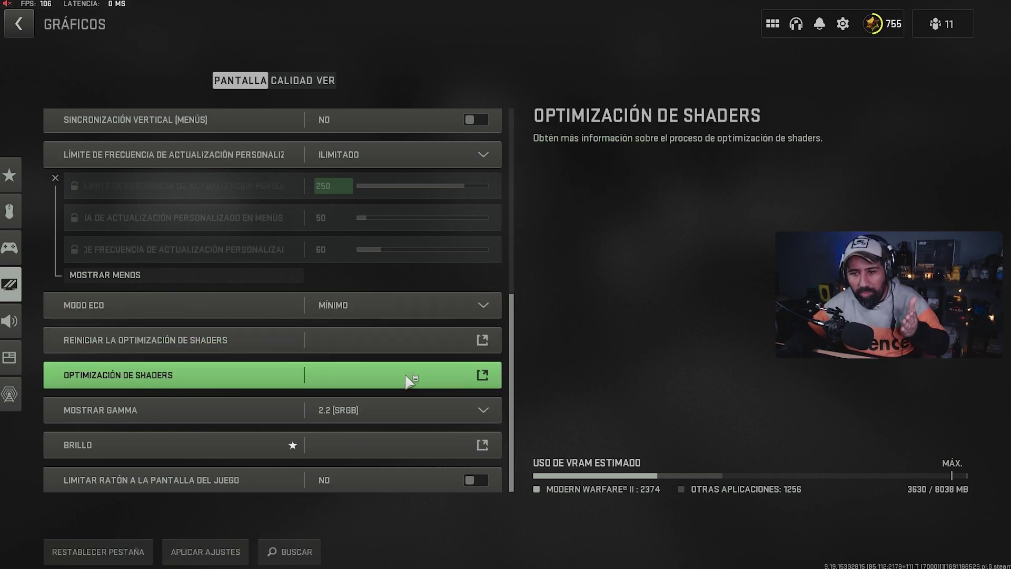
left_click(219, 546)
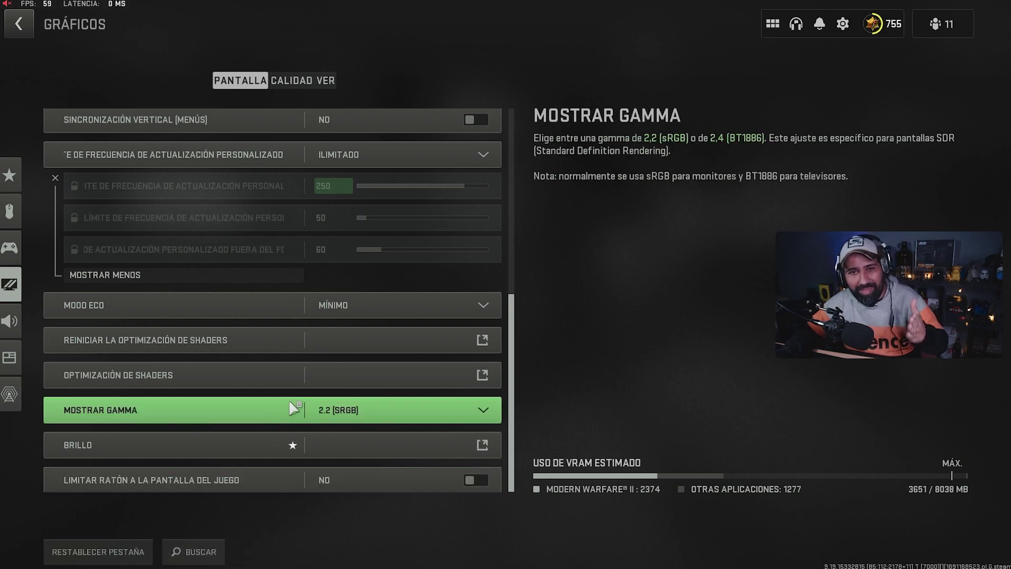
Set Modo Eco to NO and apply the display settings.
left_click(428, 311)
left_click(398, 347)
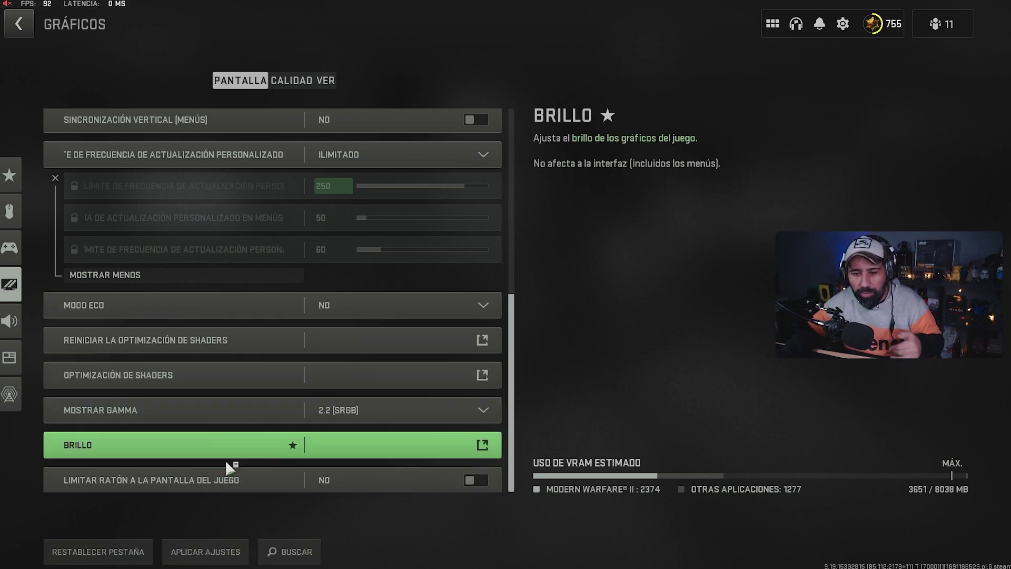
left_click(206, 551)
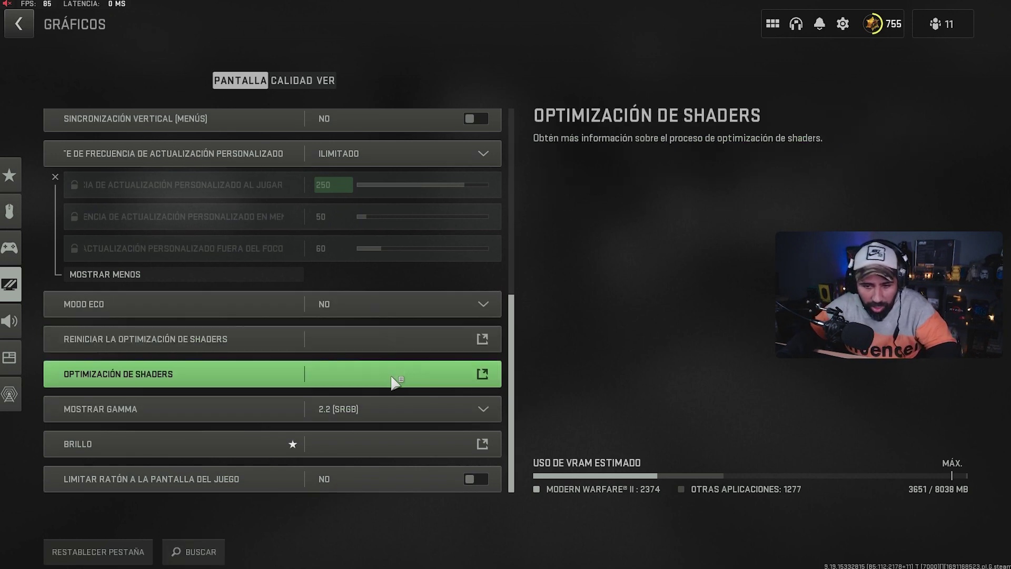
Open the quality settings (Calidad) and show the choices for Mejora de resolución/Nitidez.
left_click(291, 80)
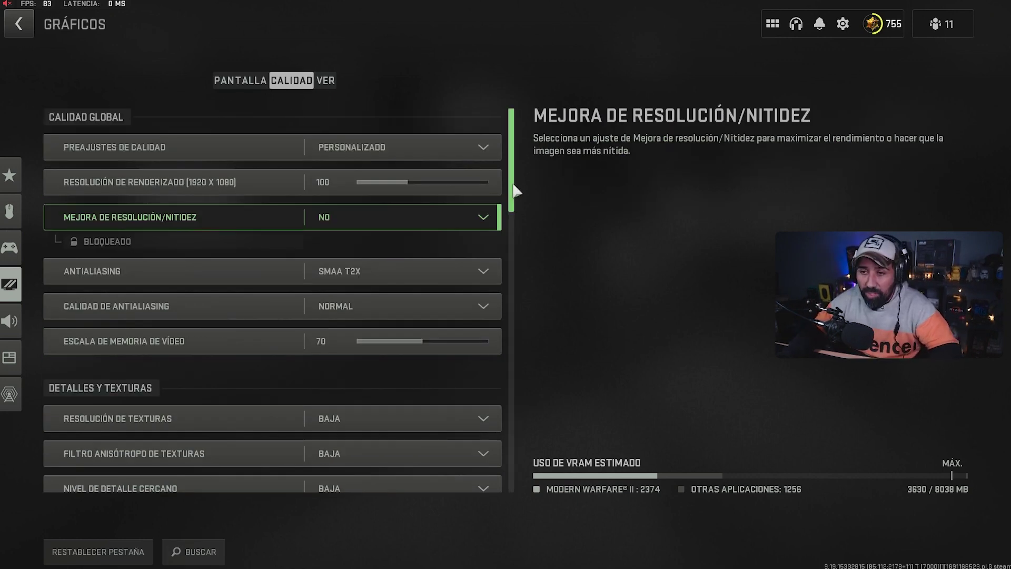
scroll(514, 185, "down", 1)
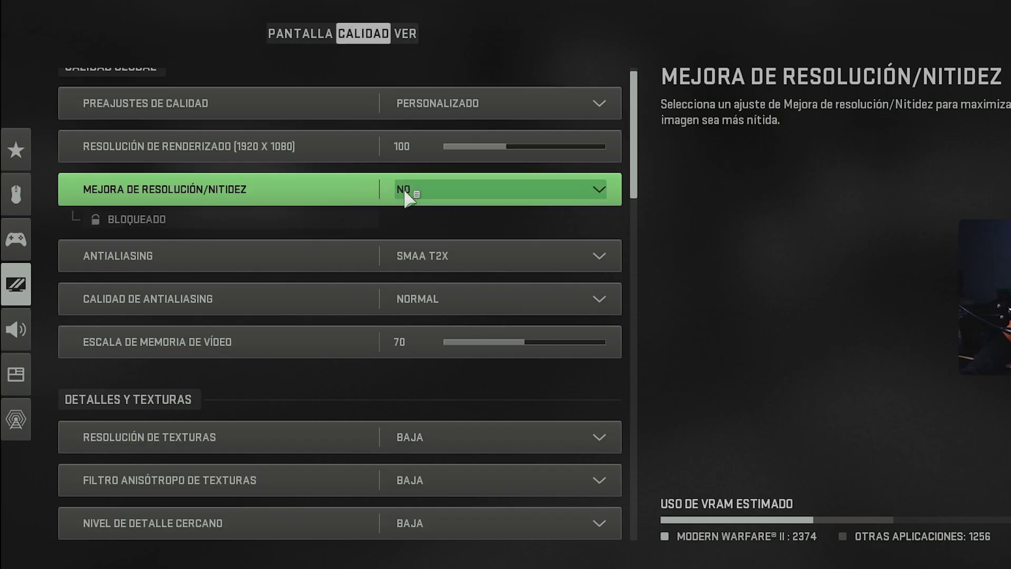
left_click(361, 207)
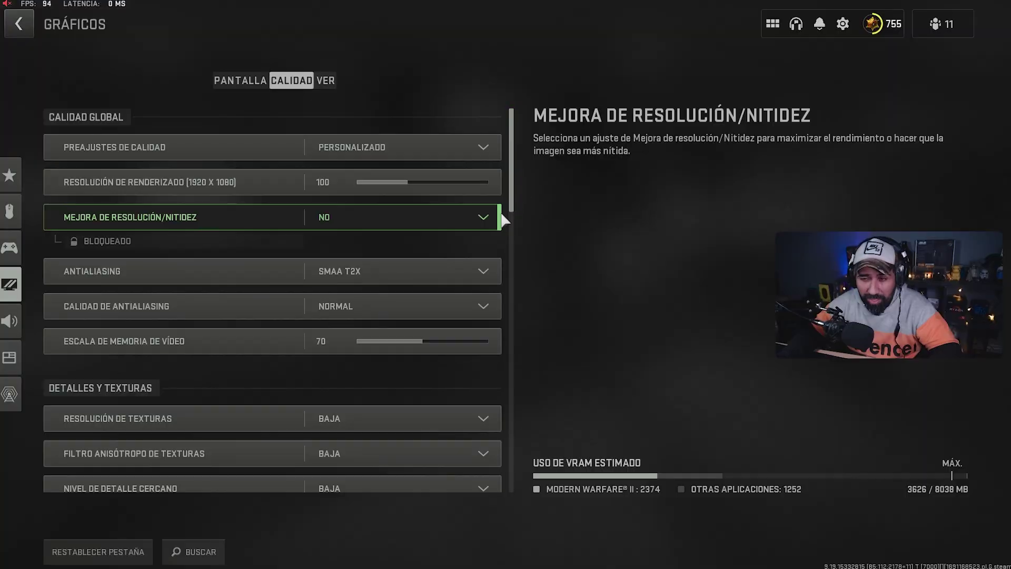
scroll(460, 308, "down", 1)
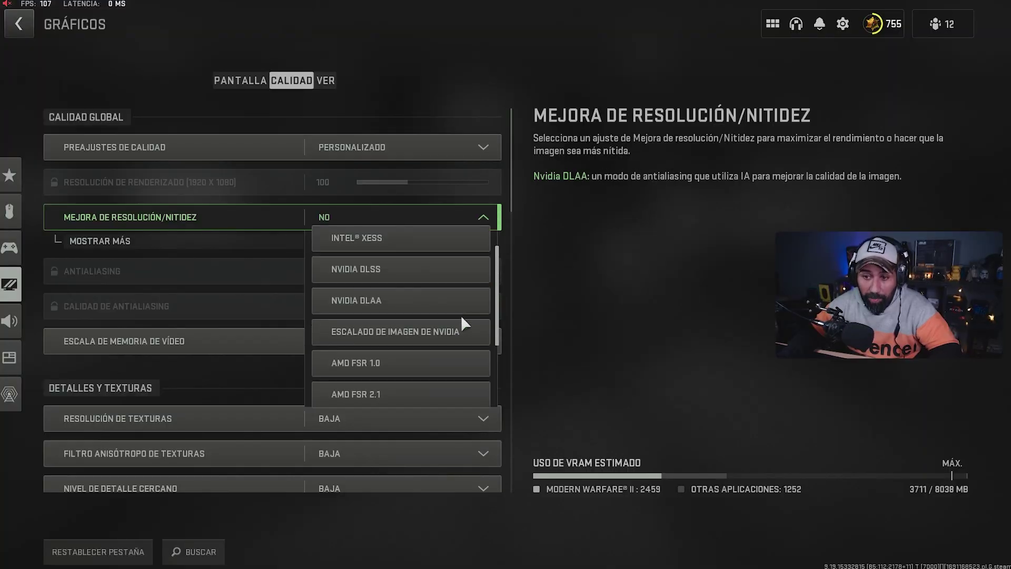